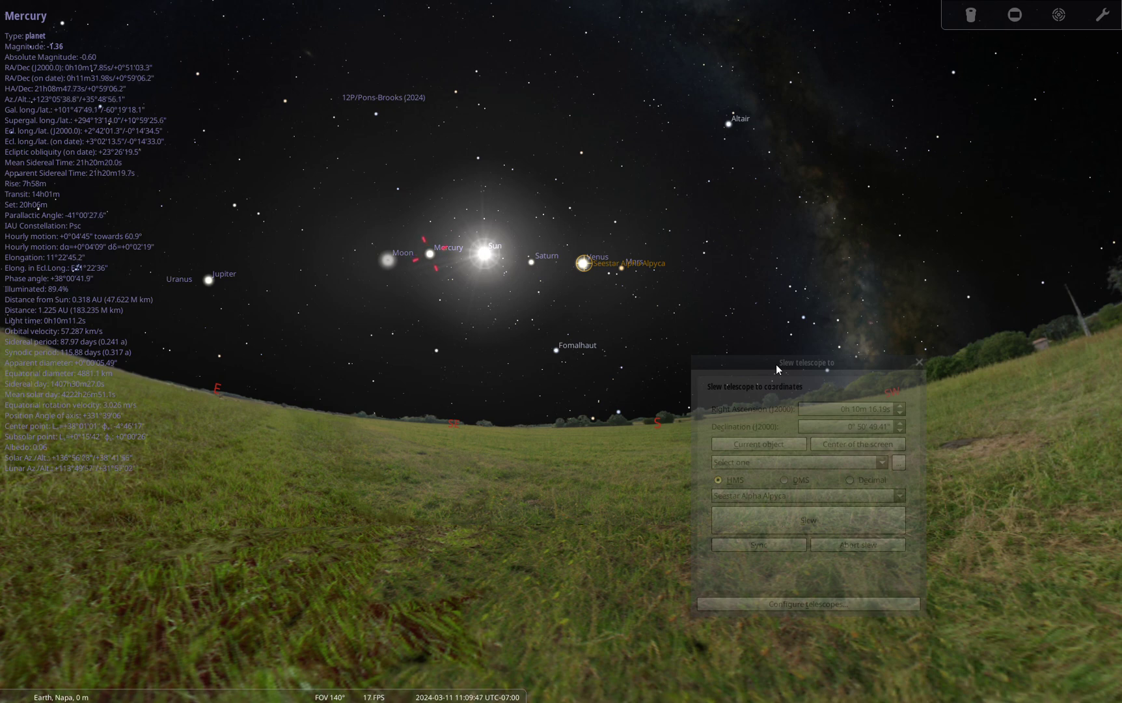
# Slew the Seestar telescope to the Moon using Current object and Slew in Stellarium
pyautogui.click(386, 260)
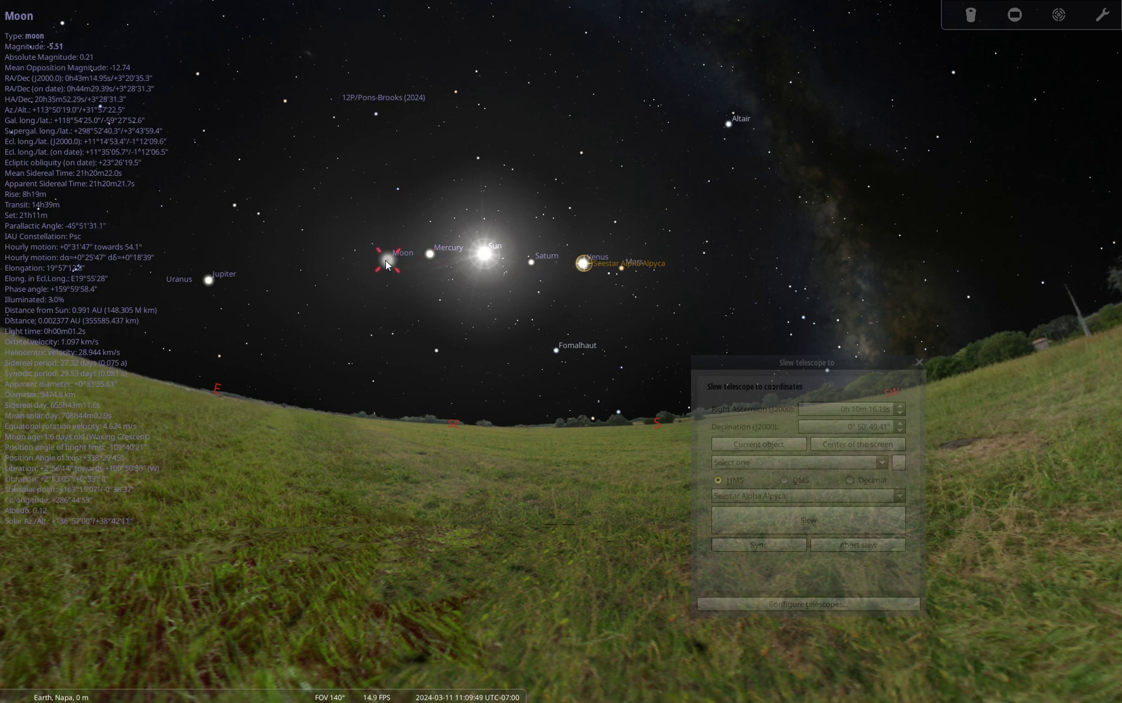
pyautogui.click(843, 366)
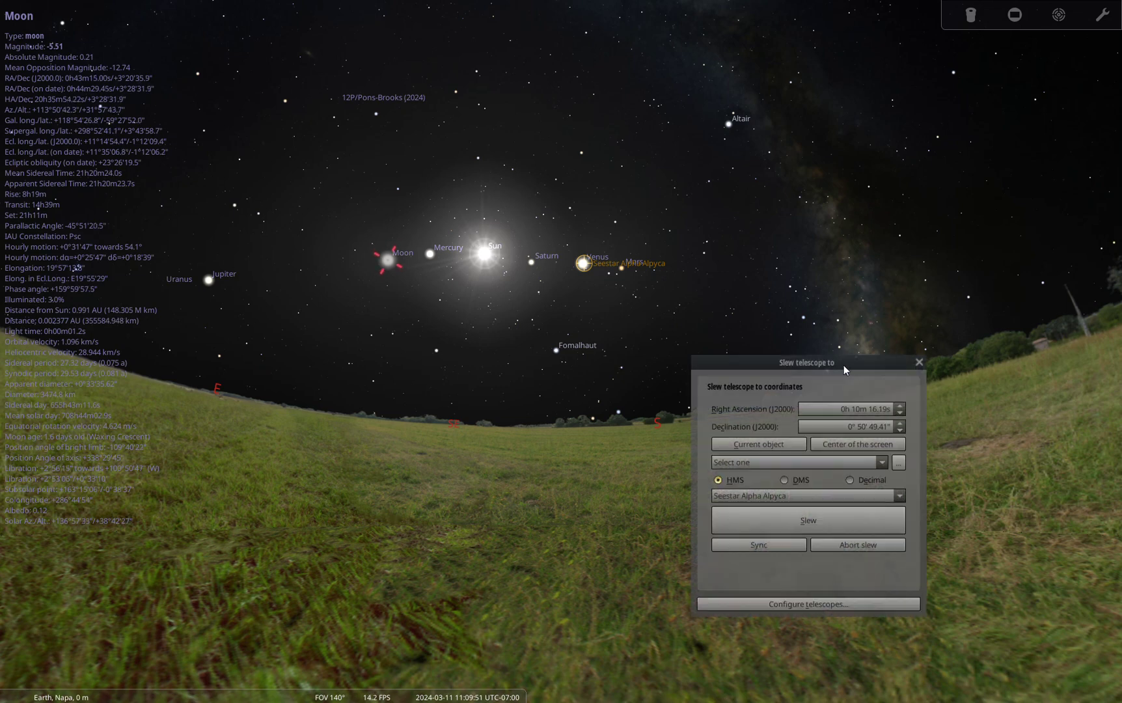
pyautogui.click(754, 441)
pyautogui.click(786, 531)
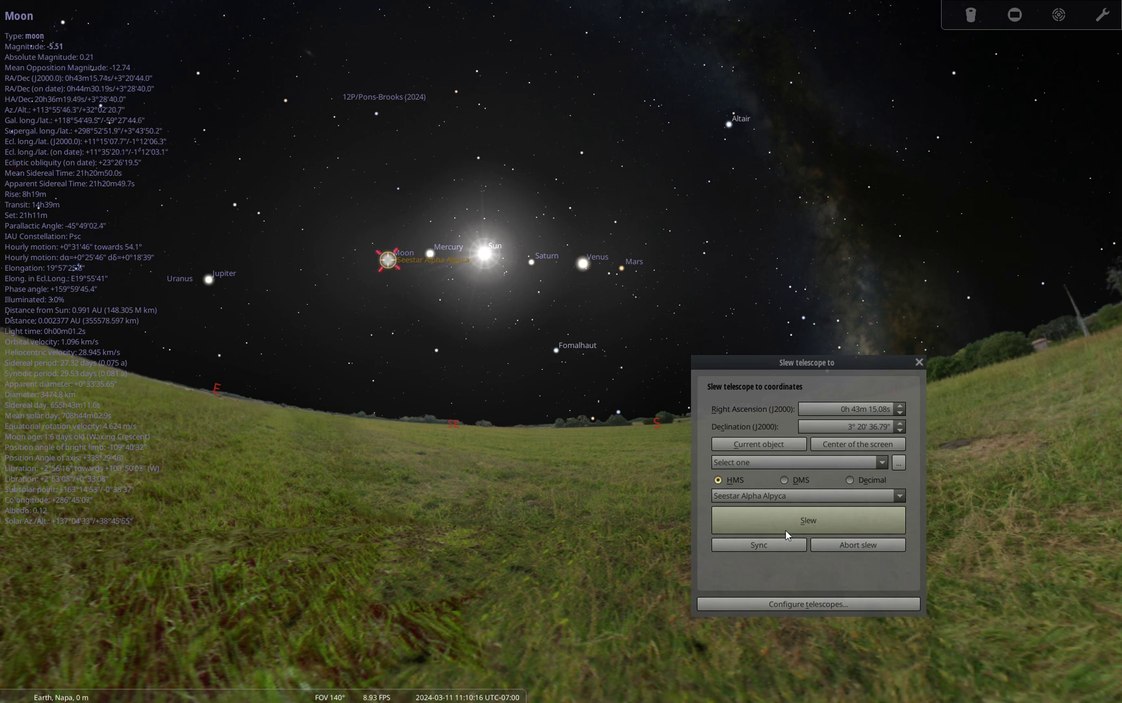
# Switch windows with Alt+Tab to bring Postman's action-get_schedule request to the front
pyautogui.hotkey('alt', 'Tab')
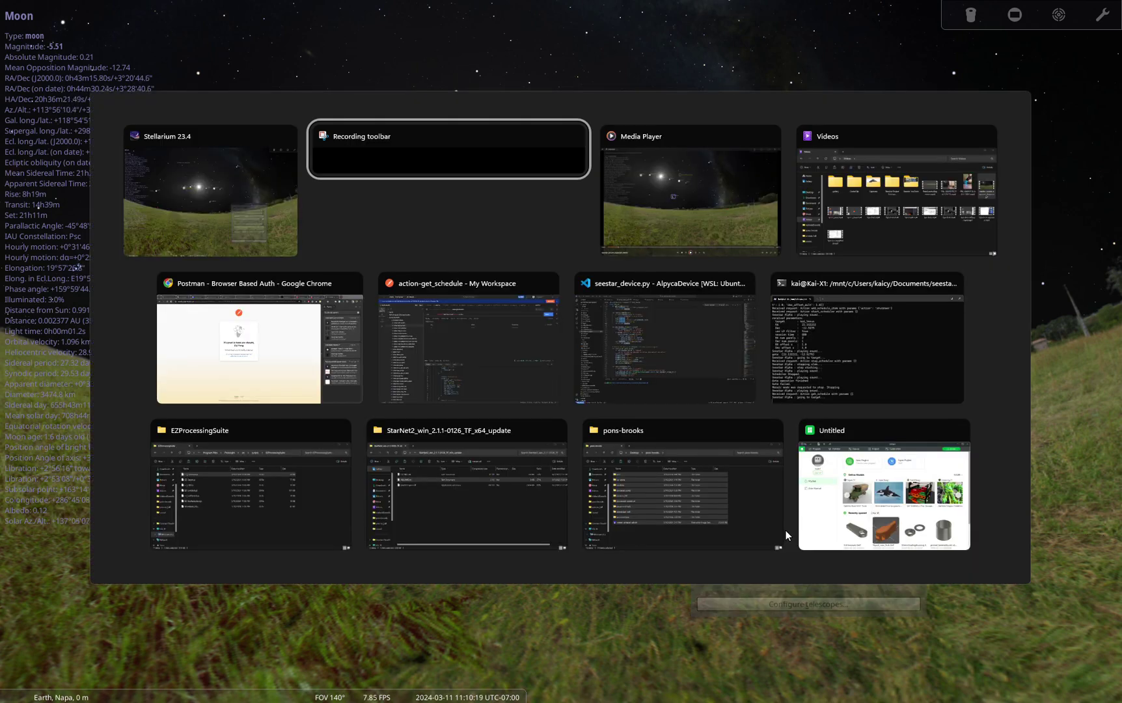
pyautogui.press('Tab')
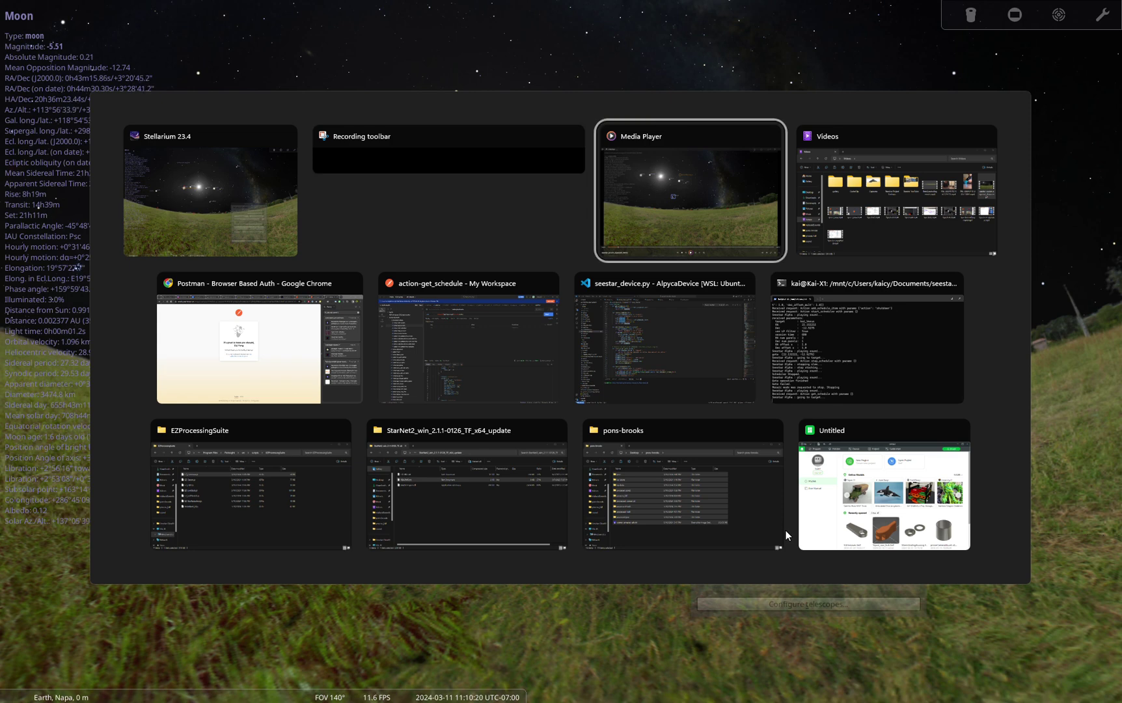
pyautogui.press('Tab')
pyautogui.press('Escape')
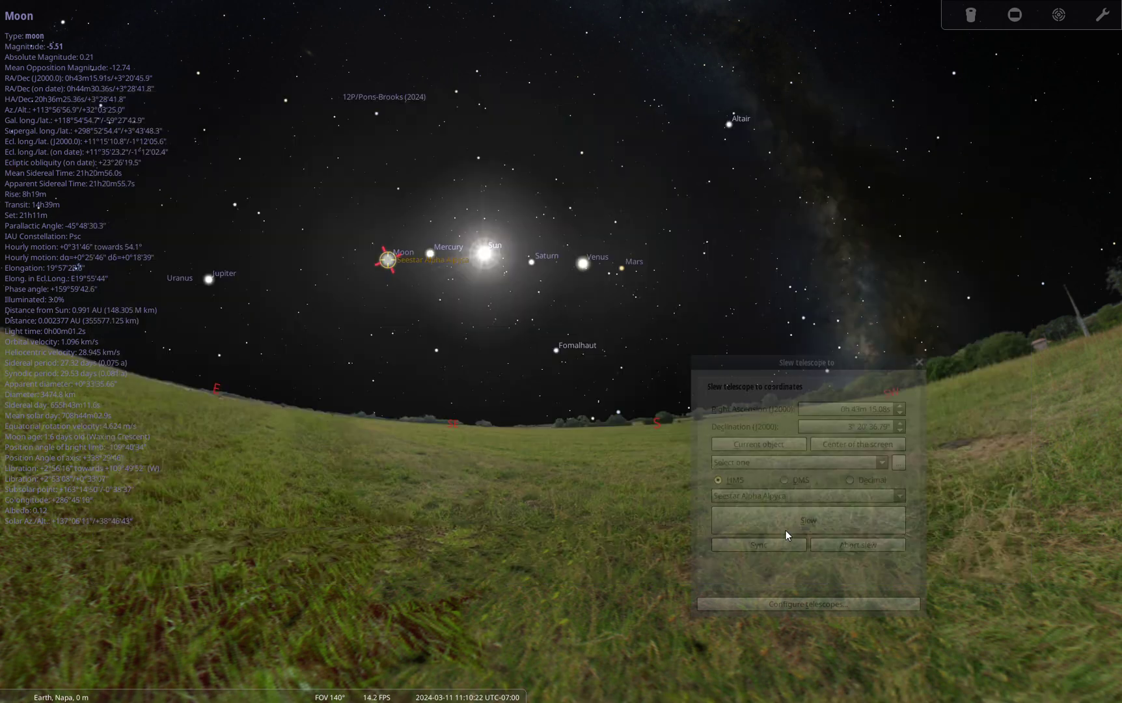
pyautogui.hotkey('alt', 'Tab')
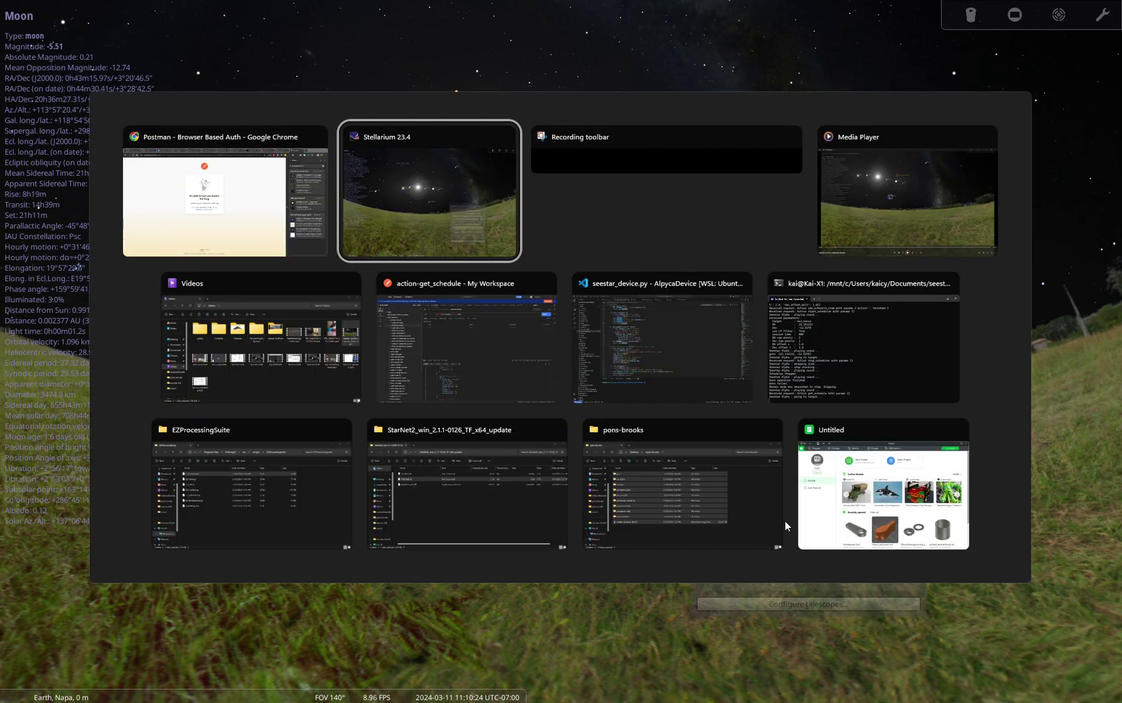
pyautogui.press('Tab')
pyautogui.press('Tab')
pyautogui.press('Tab')
pyautogui.press('Tab')
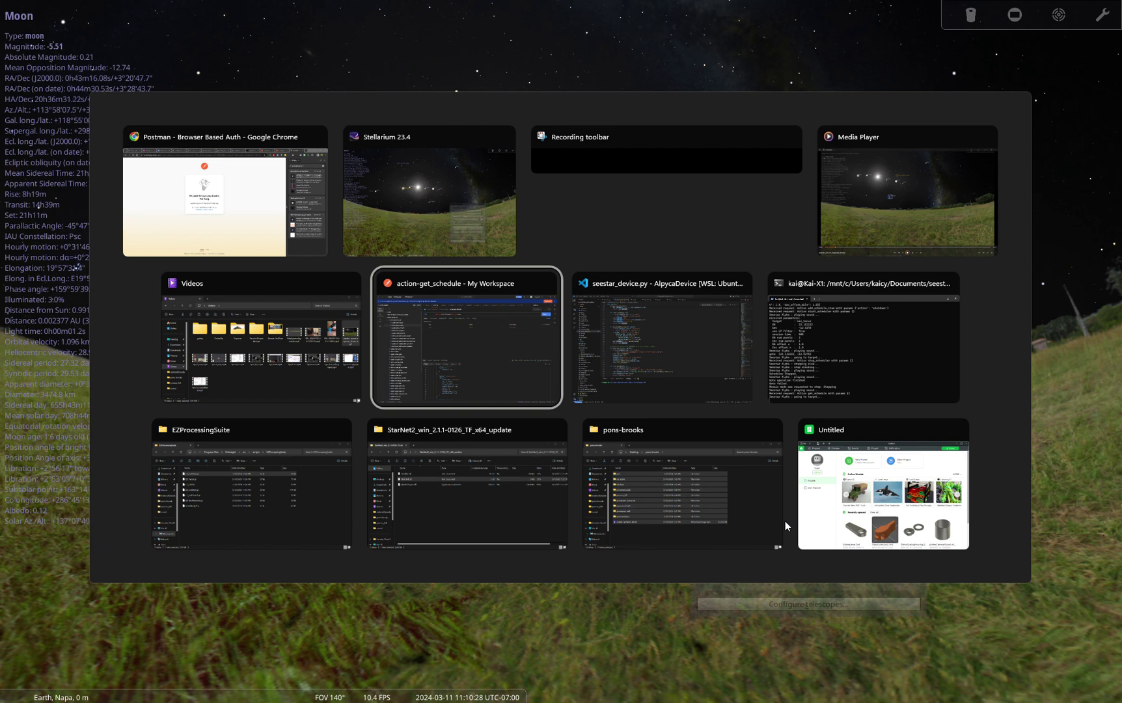
pyautogui.hotkey('shift', 'Tab')
pyautogui.hotkey('shift', 'Tab')
pyautogui.hotkey('shift', 'Tab')
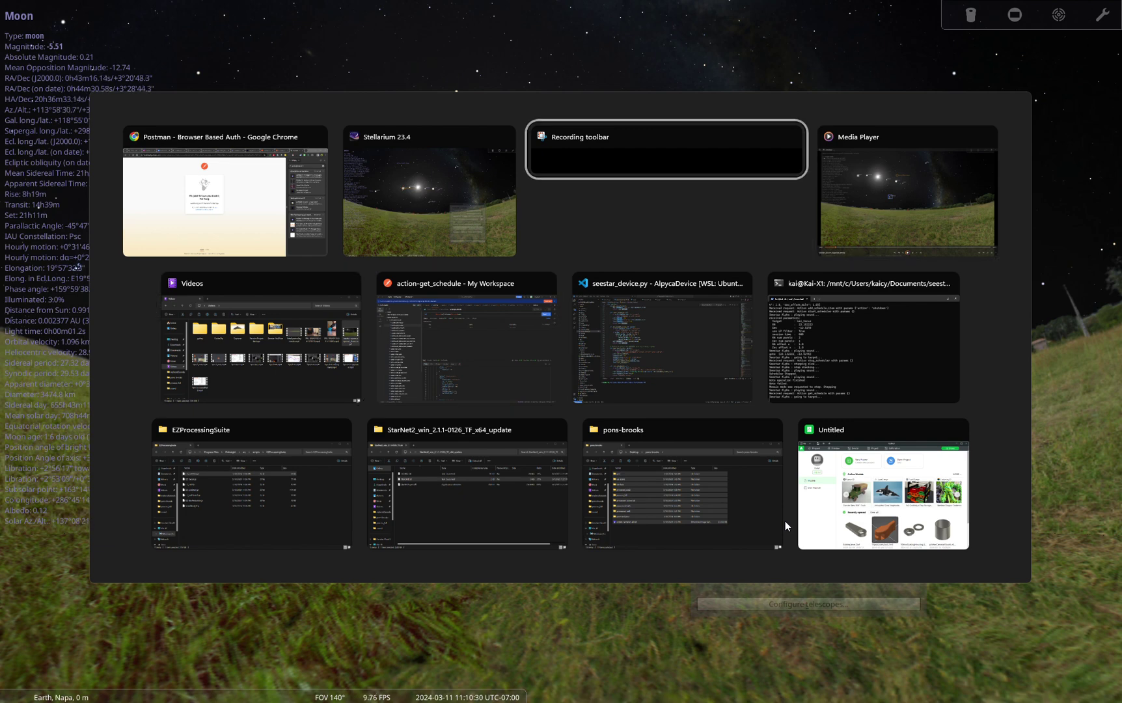
pyautogui.press('Tab')
pyautogui.press('Tab')
pyautogui.press('Tab')
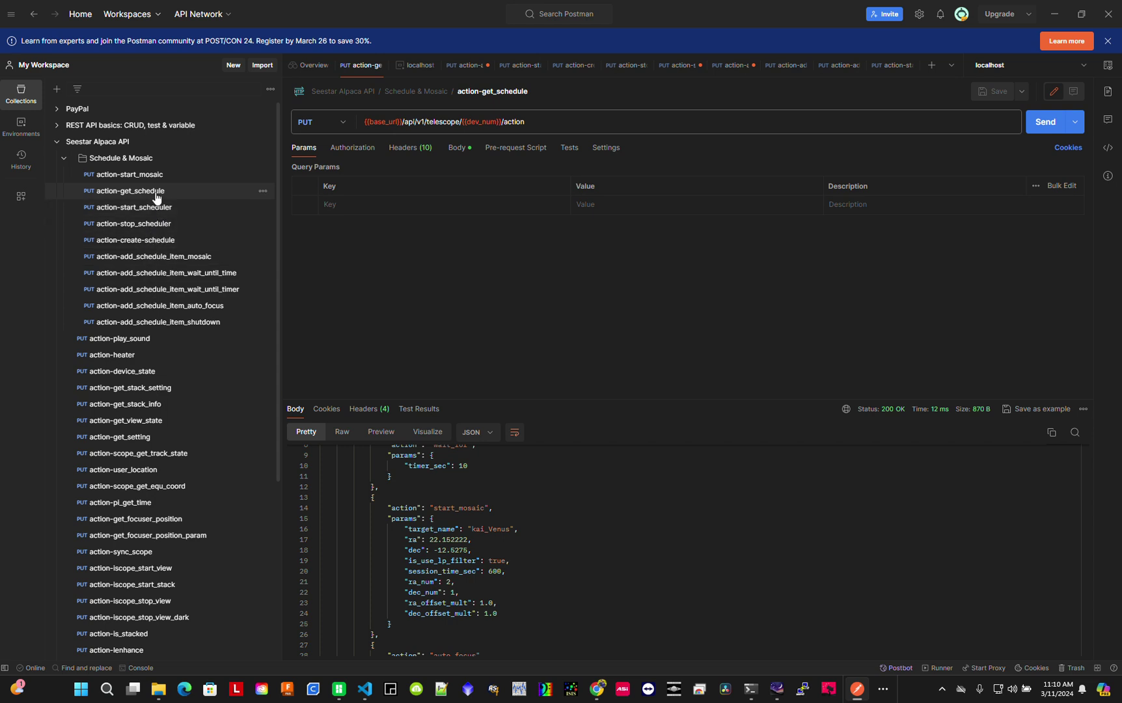
# Resend action-get_schedule and review the Stopped schedule with its wait and Venus mosaic items
pyautogui.click(154, 195)
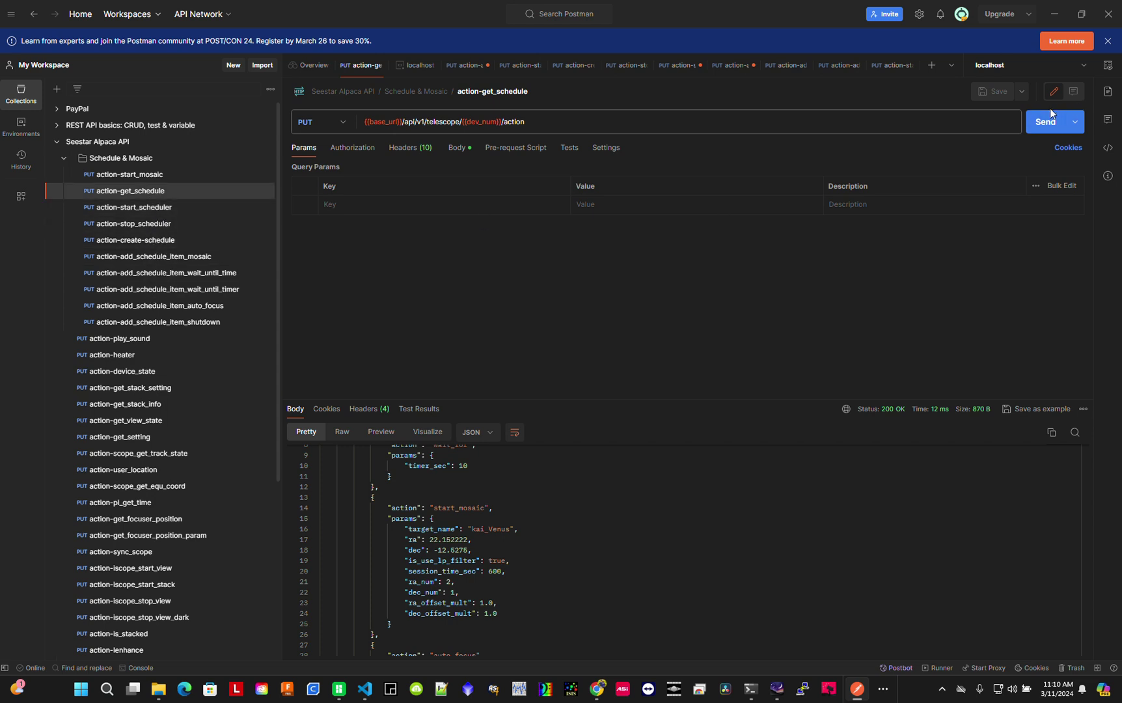
pyautogui.click(1046, 123)
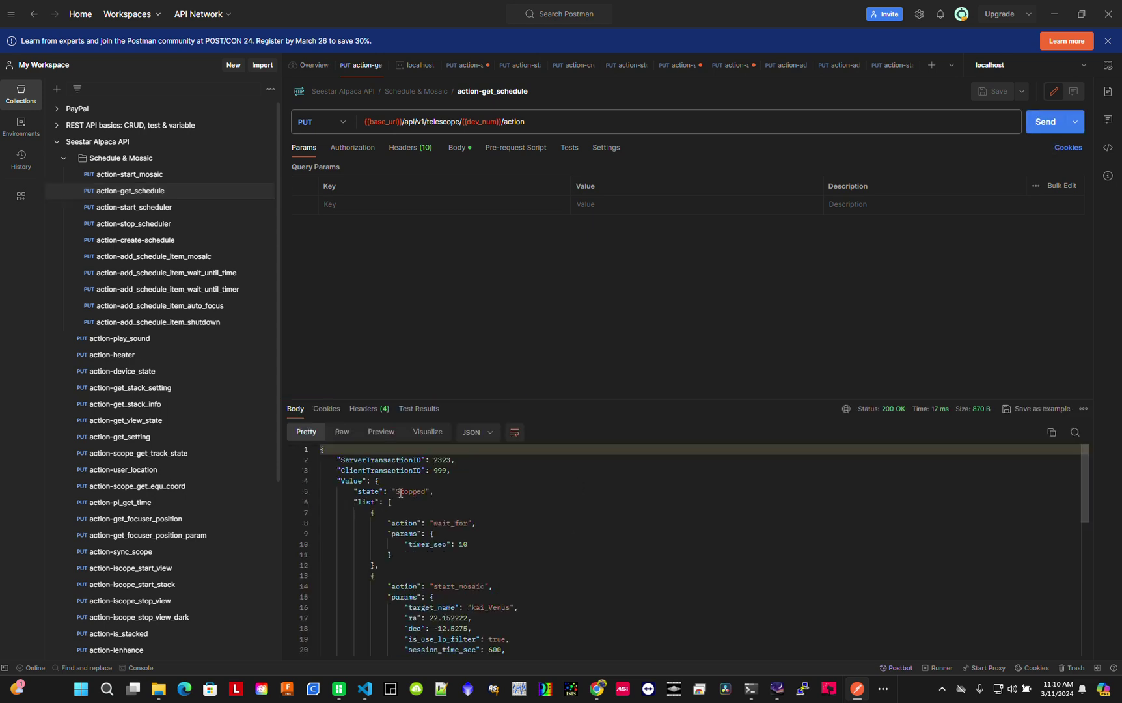
pyautogui.scroll(-5, 447, 536)
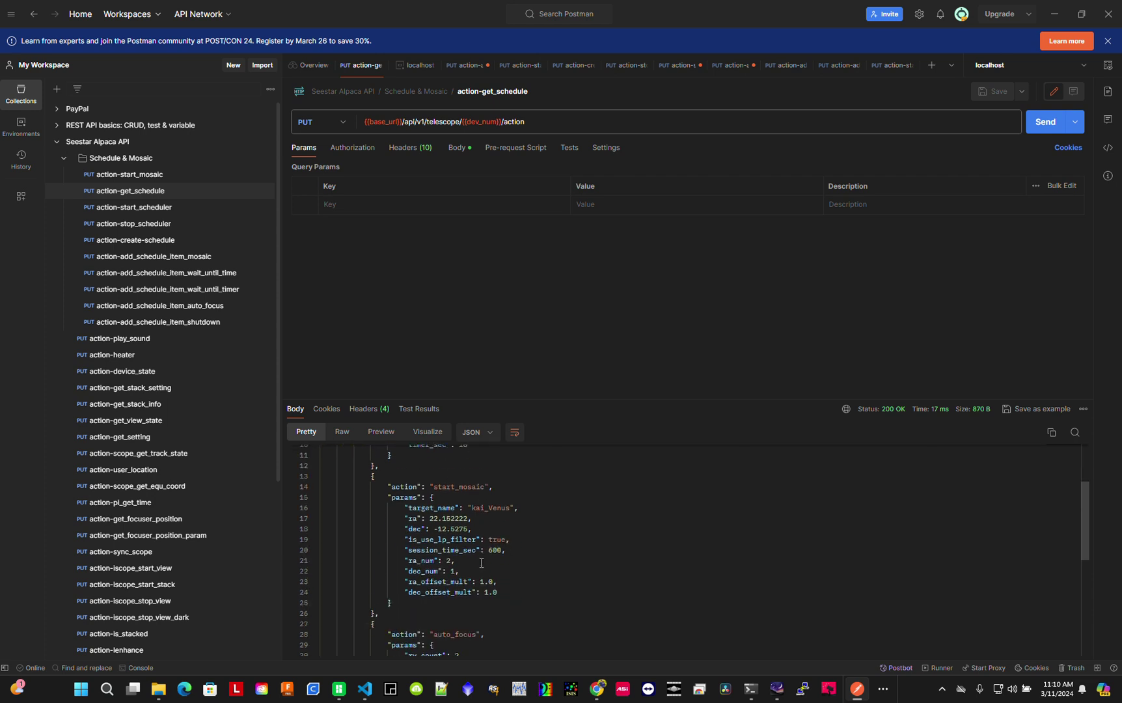
pyautogui.scroll(2, 482, 563)
pyautogui.scroll(3, 481, 562)
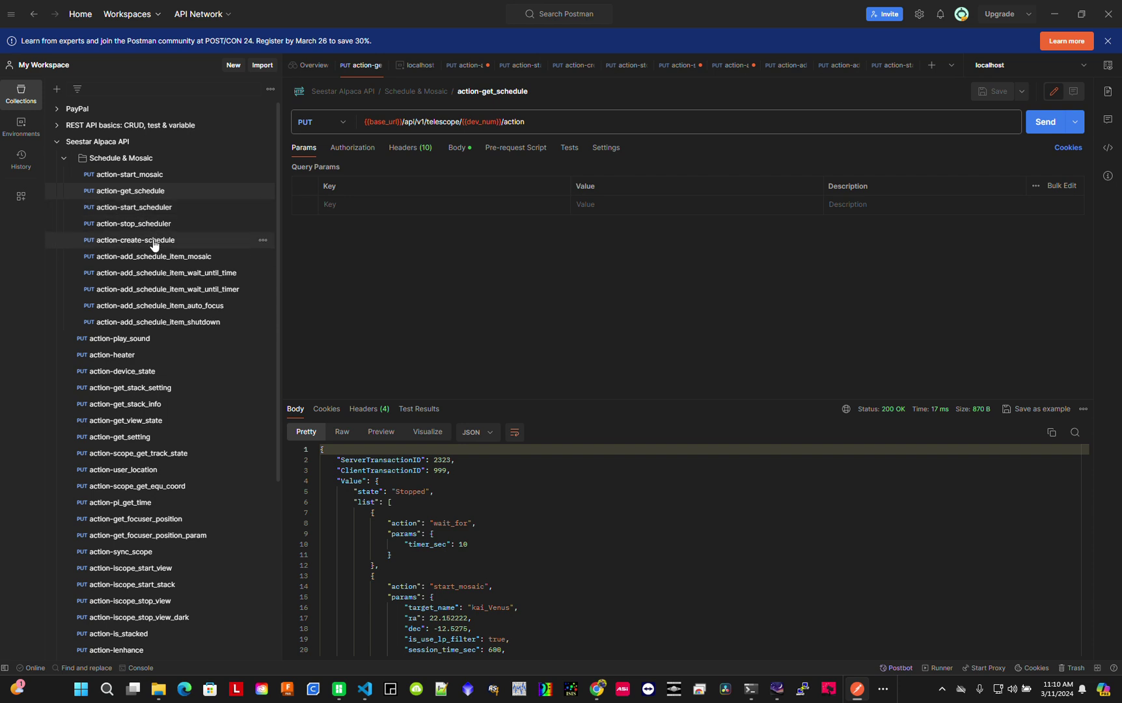
# Send action-create-schedule for an empty schedule, then add a 10-second timer wait item
pyautogui.click(253, 240)
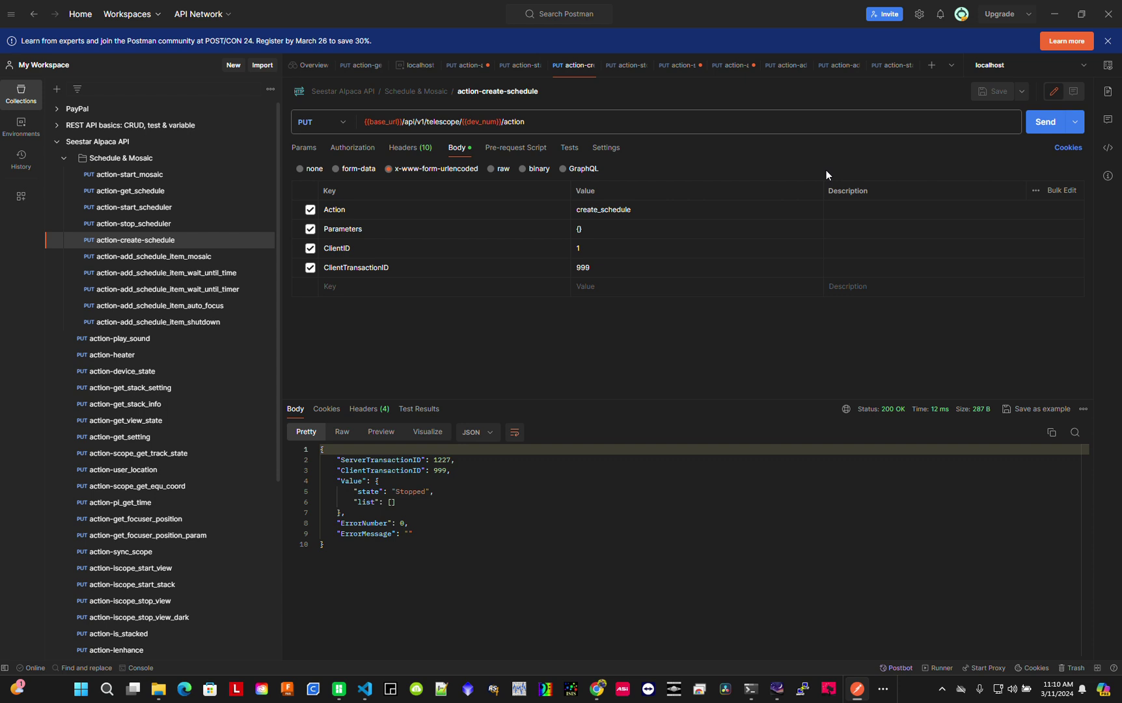
pyautogui.click(1044, 123)
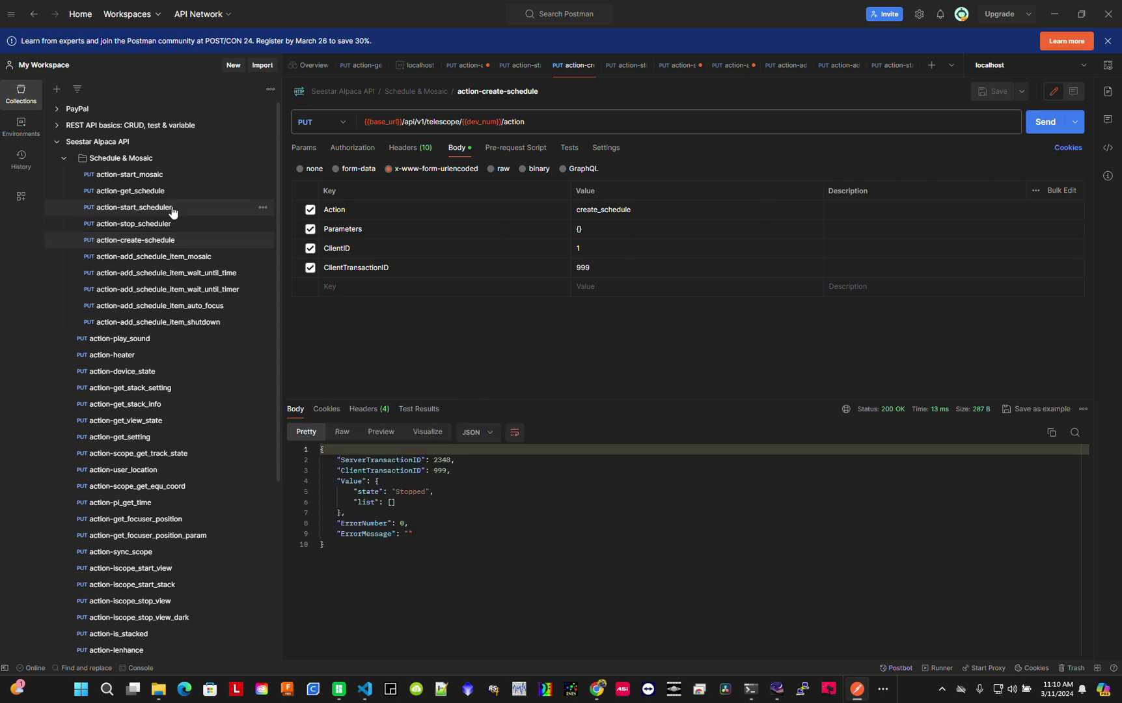
pyautogui.click(207, 294)
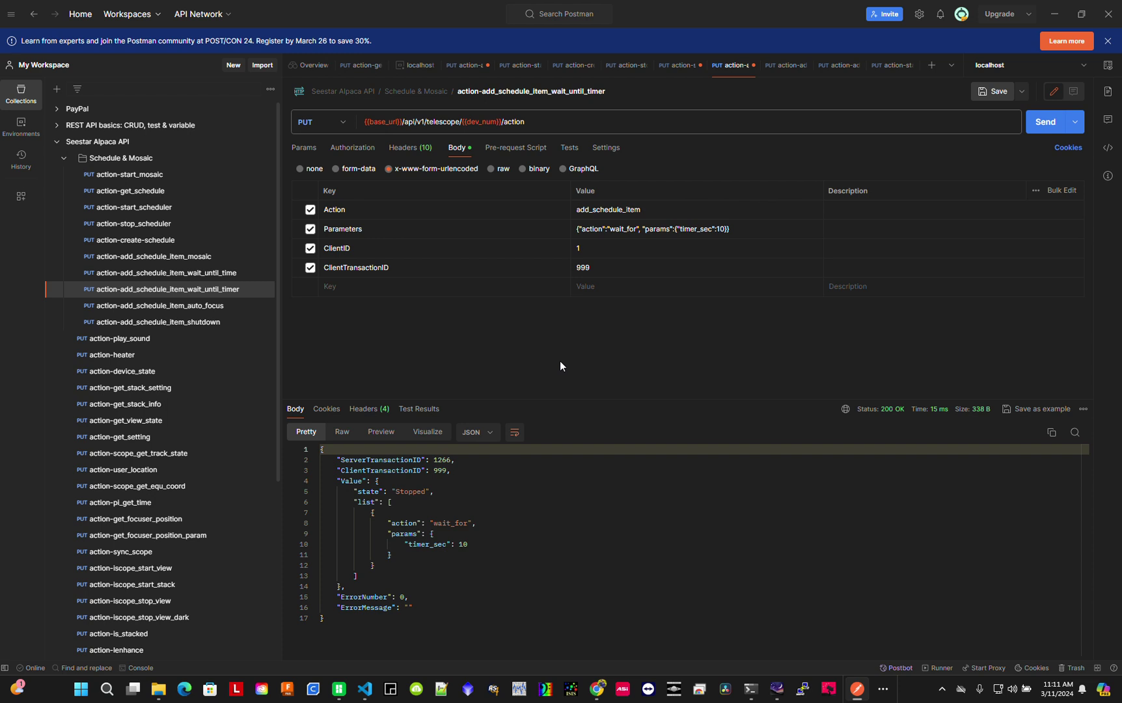
pyautogui.click(690, 230)
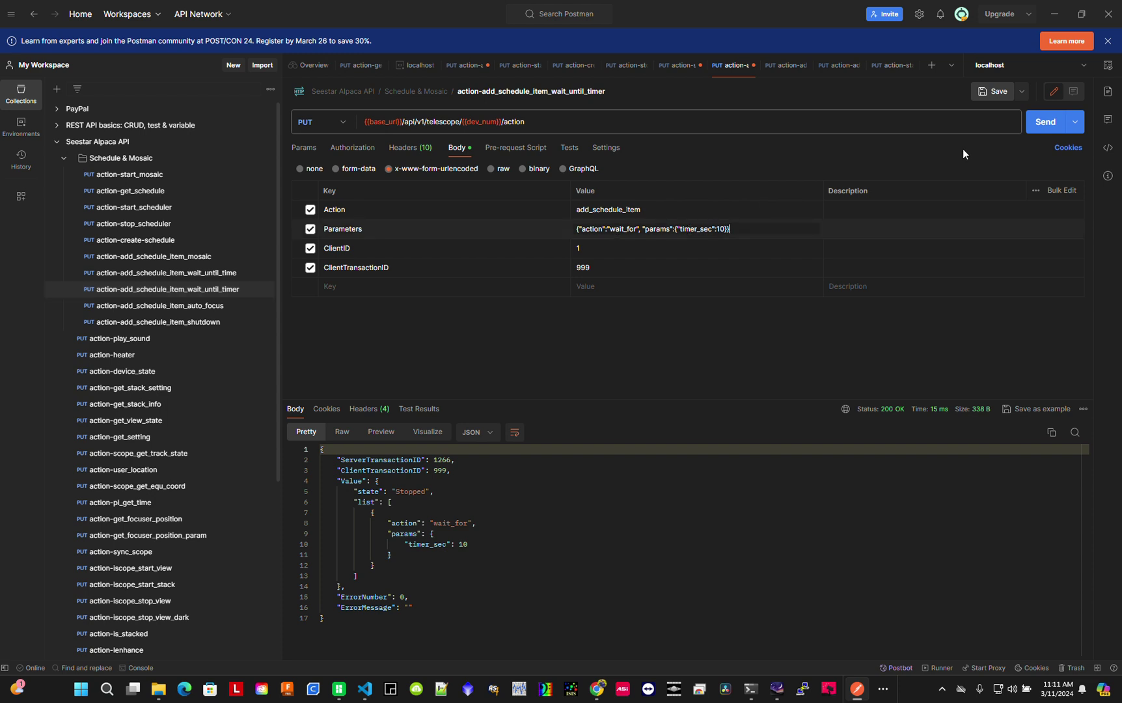
pyautogui.click(1040, 129)
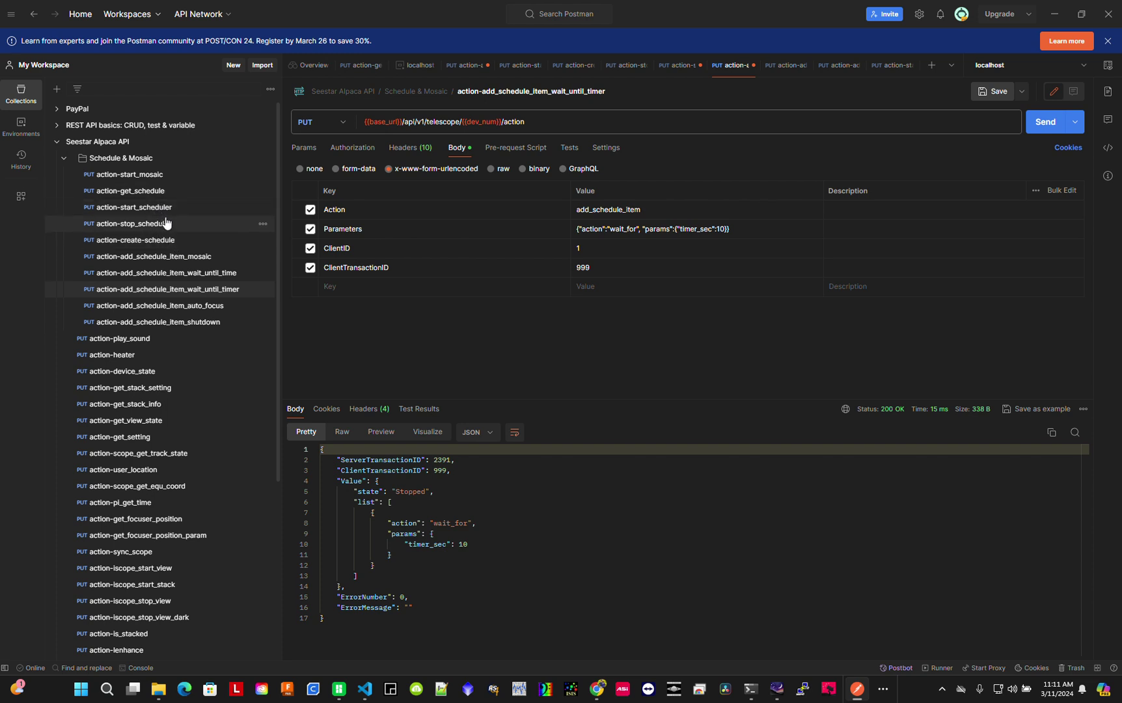
# Review the action-add_schedule_item_mosaic Parameters for Mercury, then return to Stellarium
pyautogui.click(182, 258)
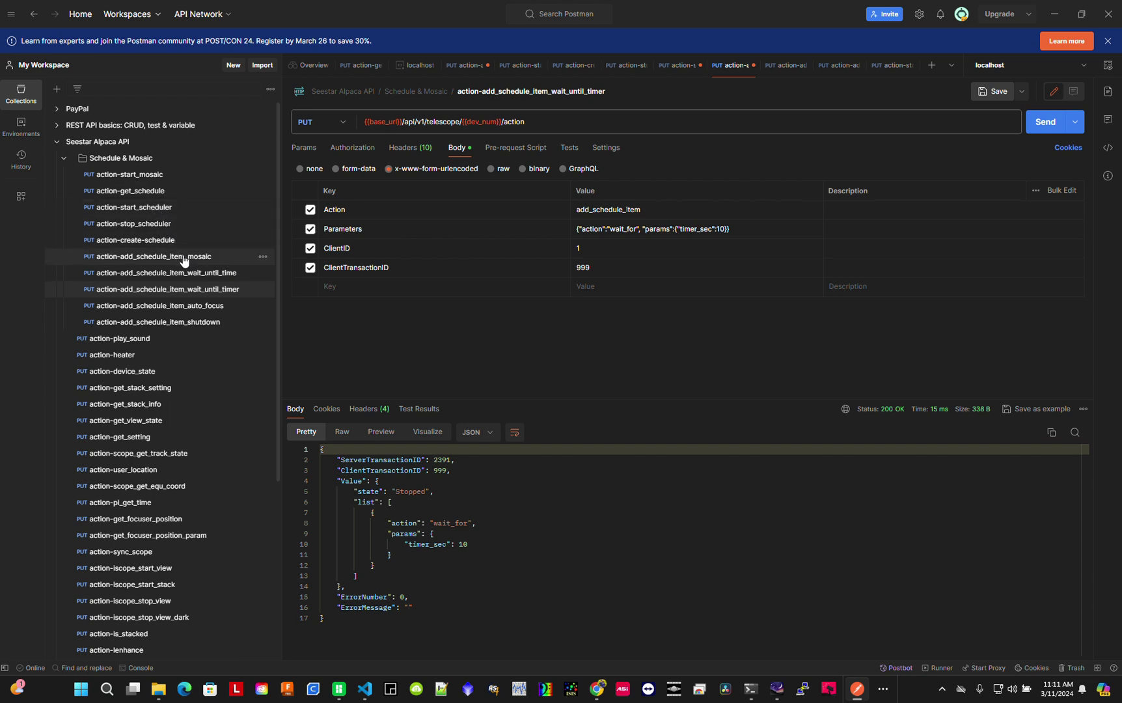
pyautogui.click(617, 229)
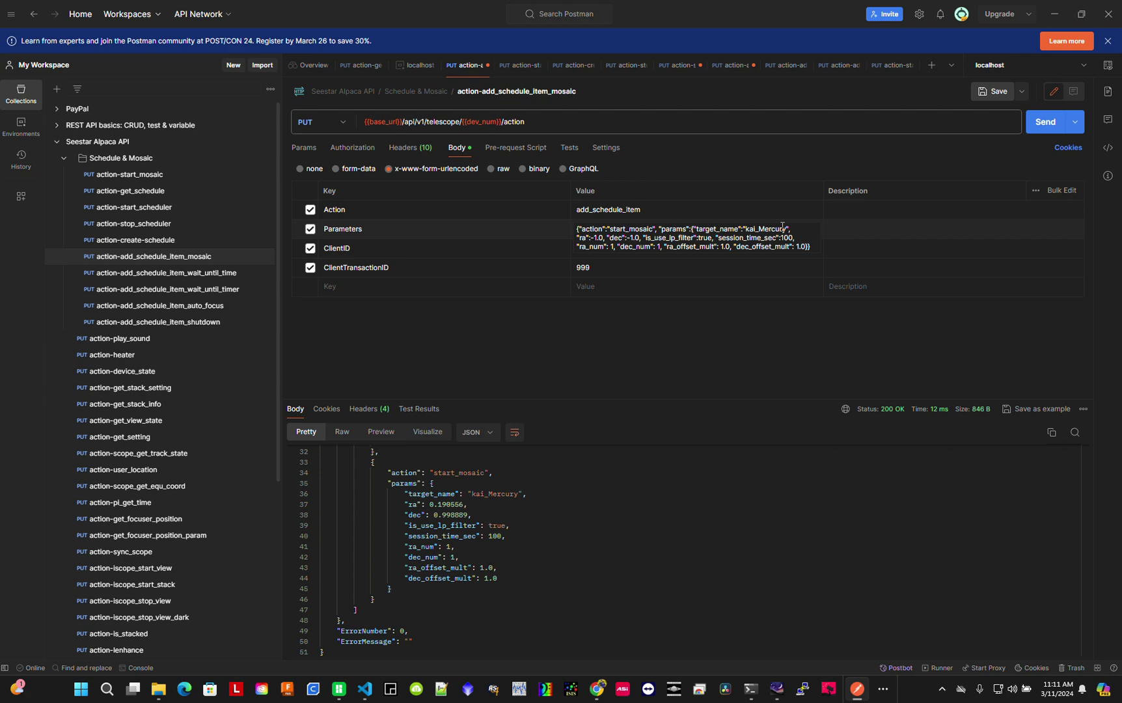
pyautogui.hotkey('alt', 'Tab')
pyautogui.hotkey('alt', 'Tab')
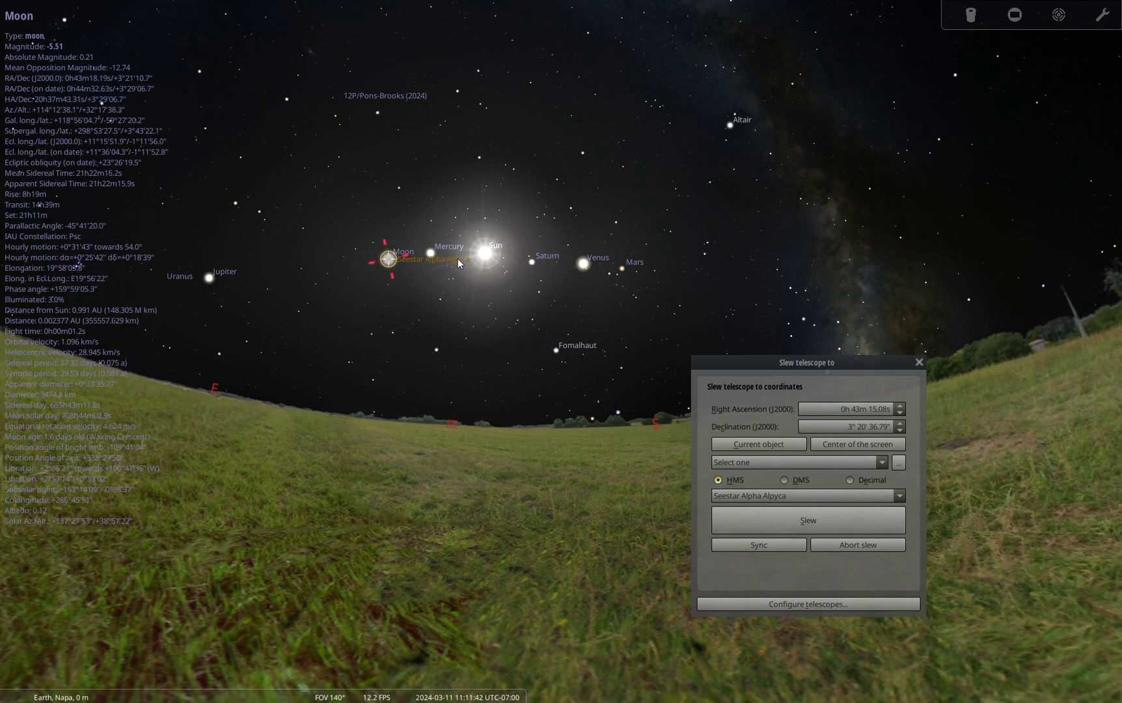
# Sync the Seestar telescope to Mercury's coordinates in Stellarium, then return to Postman
pyautogui.click(432, 255)
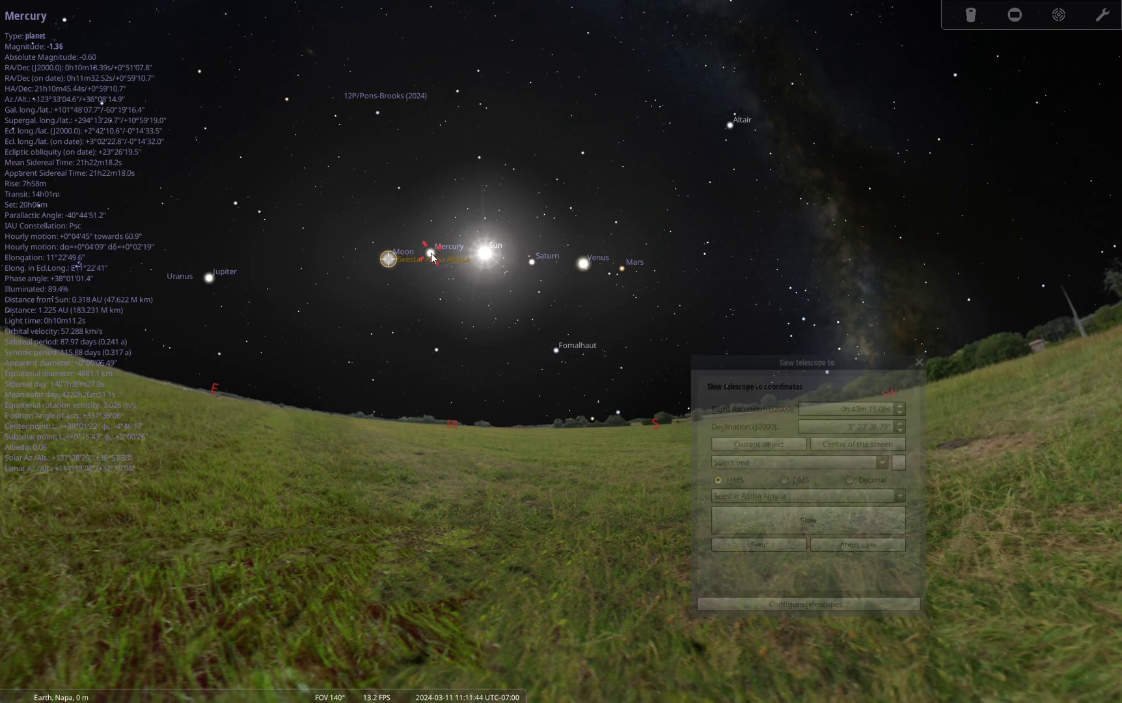
pyautogui.click(768, 368)
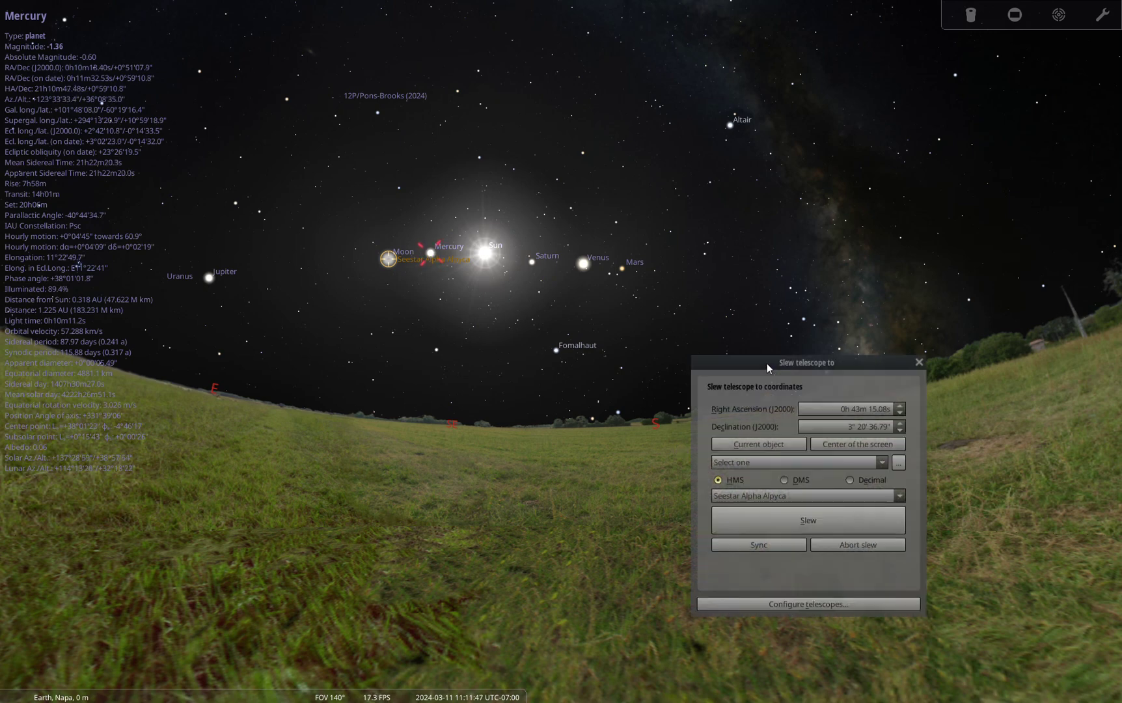
pyautogui.click(770, 445)
pyautogui.click(774, 545)
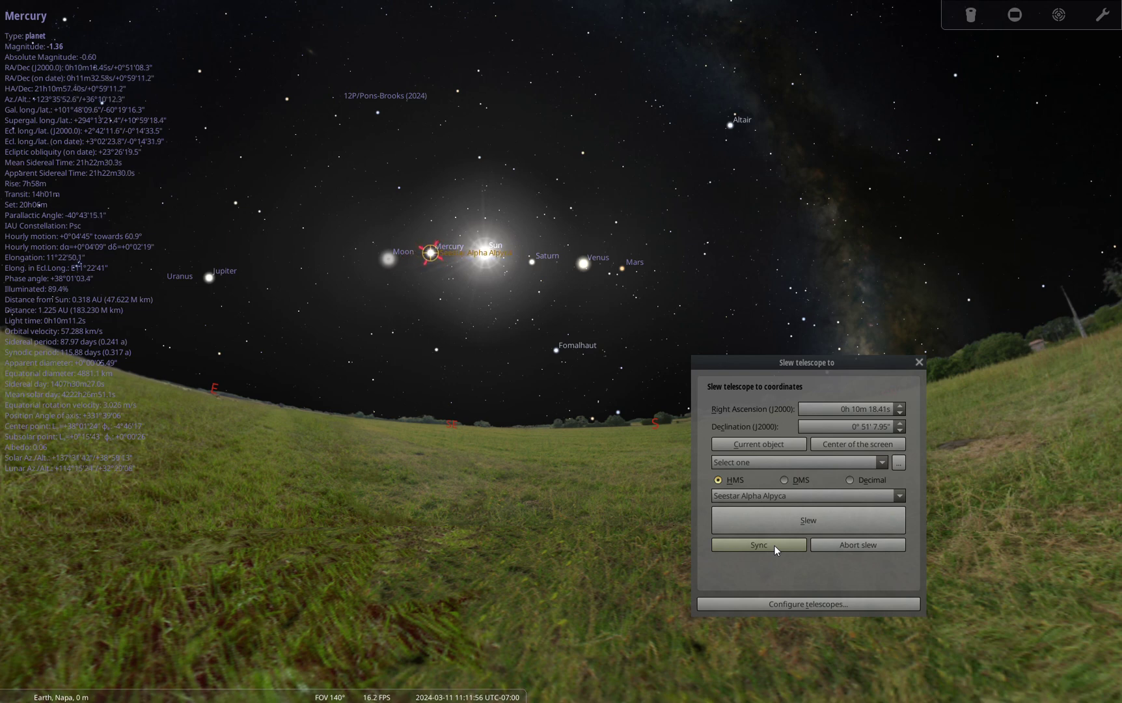
pyautogui.hotkey('alt', 'Tab')
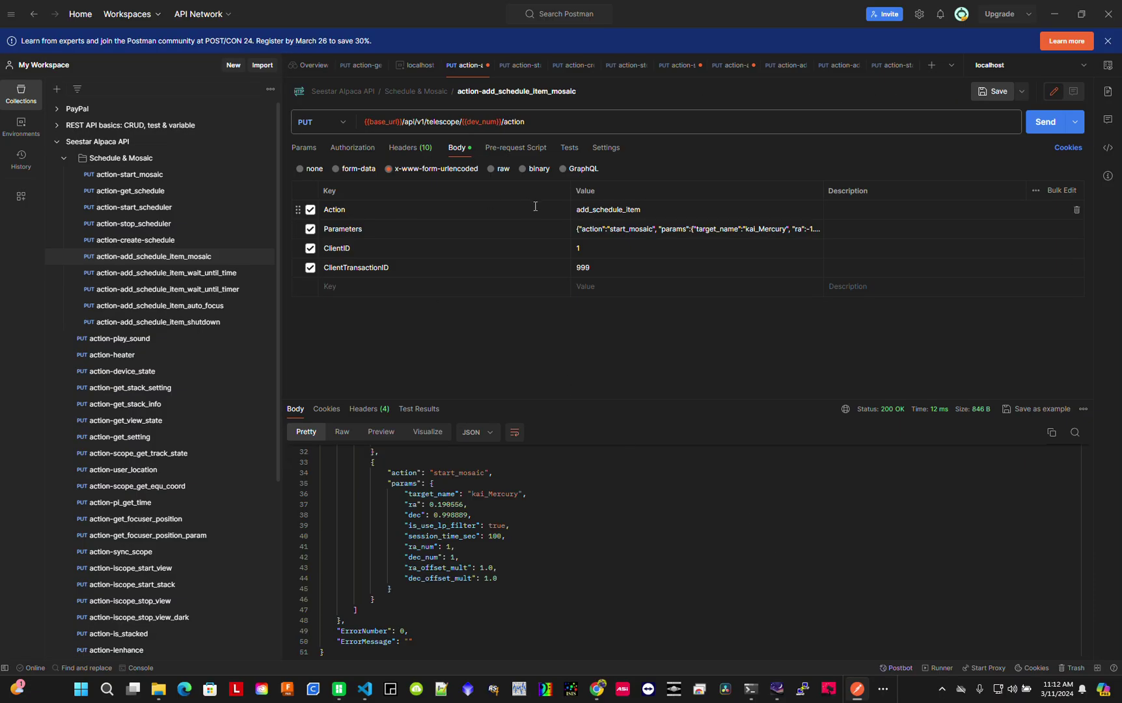
# Edit the kai_Mercury mosaic Parameters to ra_num 2 and dec_num 3
pyautogui.click(731, 232)
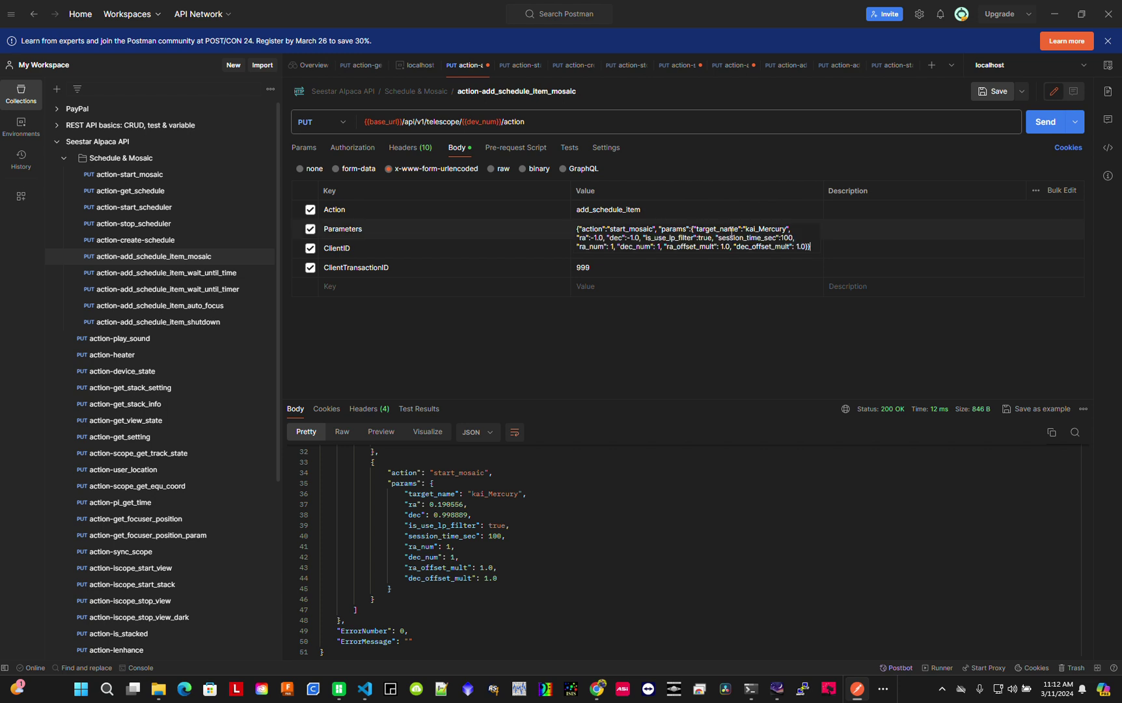
pyautogui.click(615, 248)
pyautogui.press('BackSpace')
pyautogui.write('2')
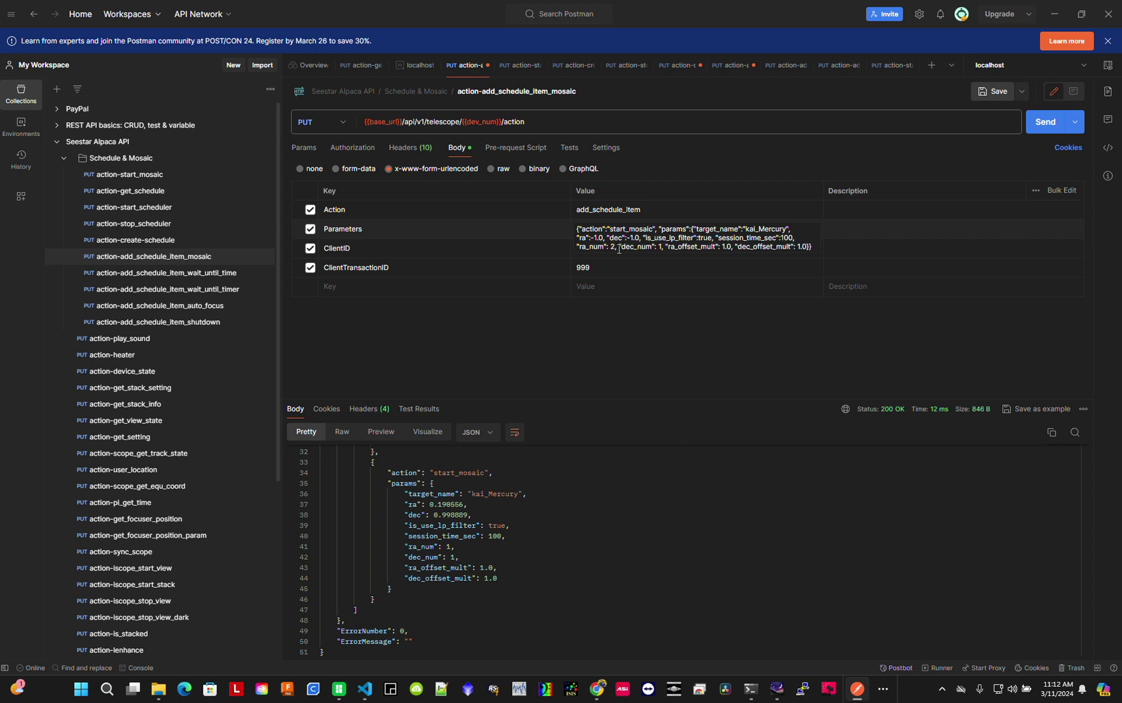
pyautogui.click(662, 248)
pyautogui.press('BackSpace')
pyautogui.write('2')
pyautogui.press('BackSpace')
pyautogui.write('3')
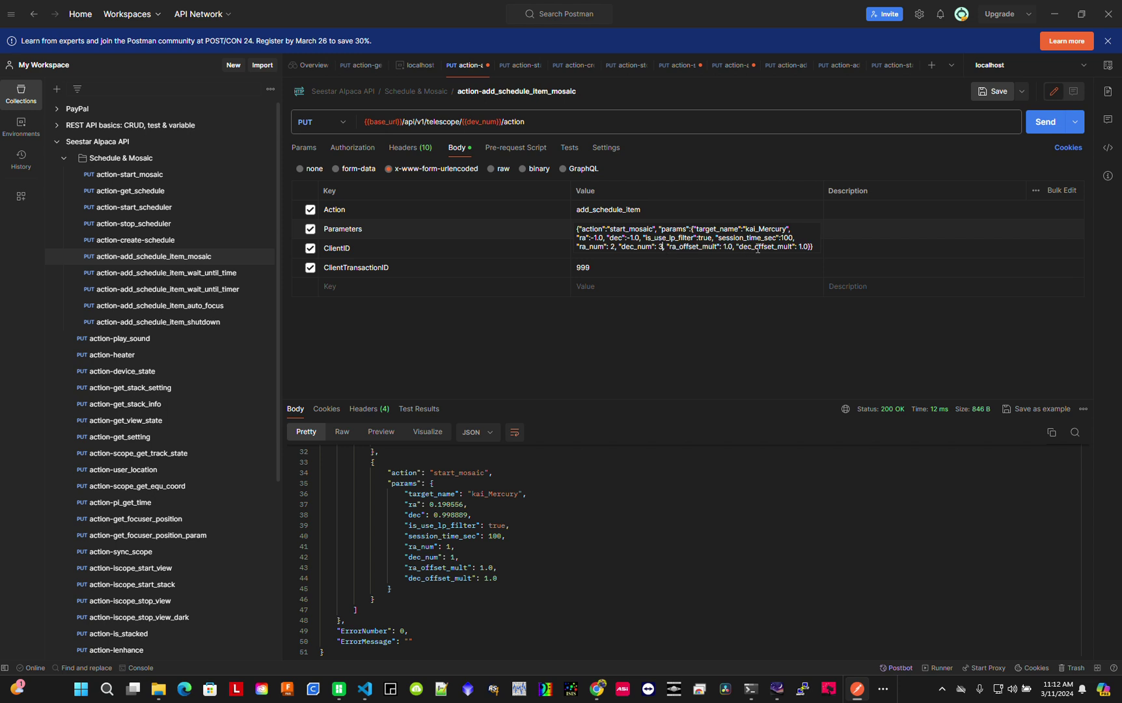
pyautogui.click(734, 246)
# Send the 2×3 Mercury mosaic item and confirm it follows the 10-second wait
pyautogui.click(1033, 128)
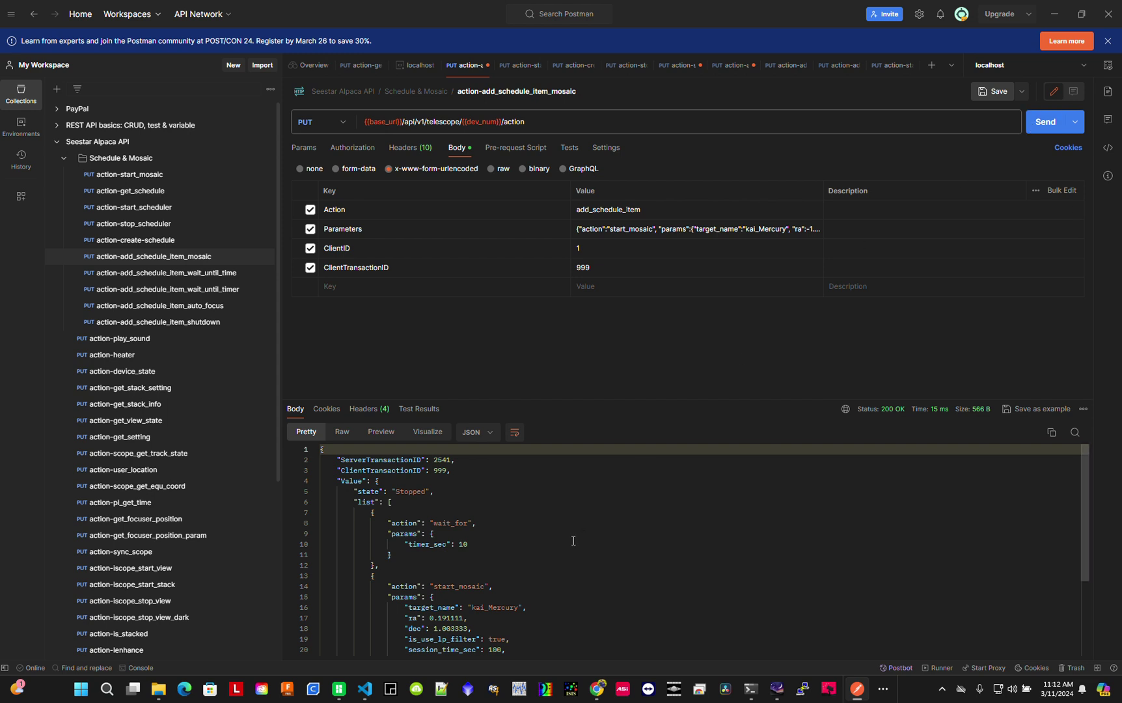
pyautogui.scroll(-2, 586, 523)
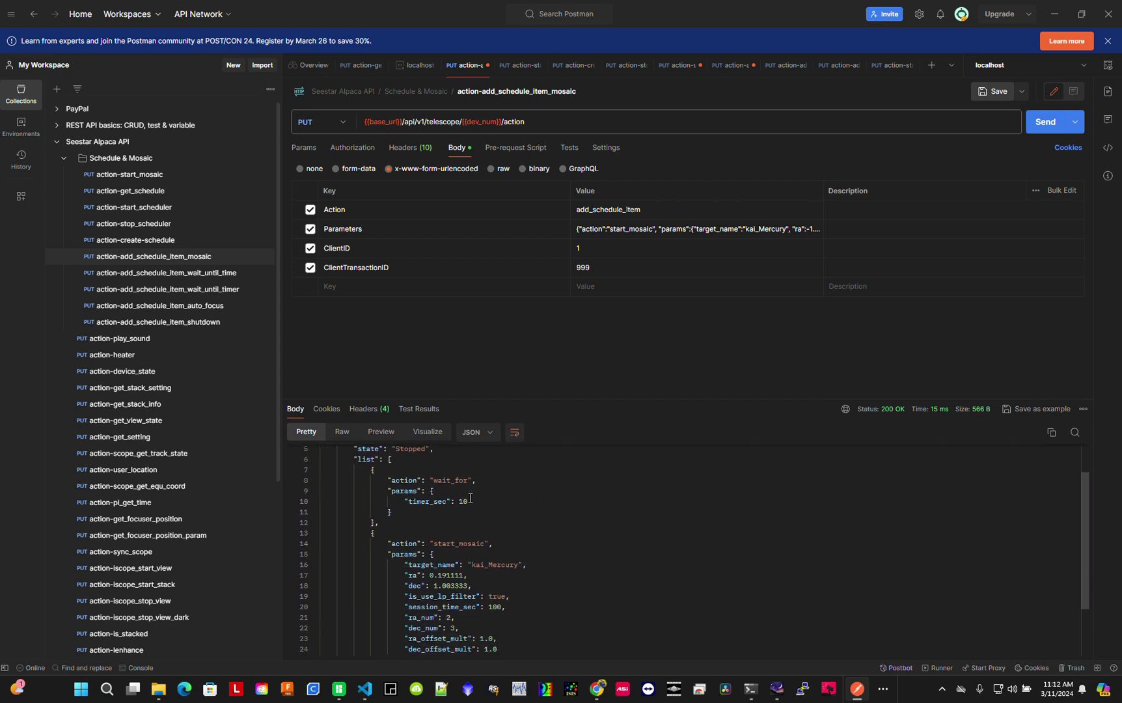
pyautogui.scroll(-3, 494, 582)
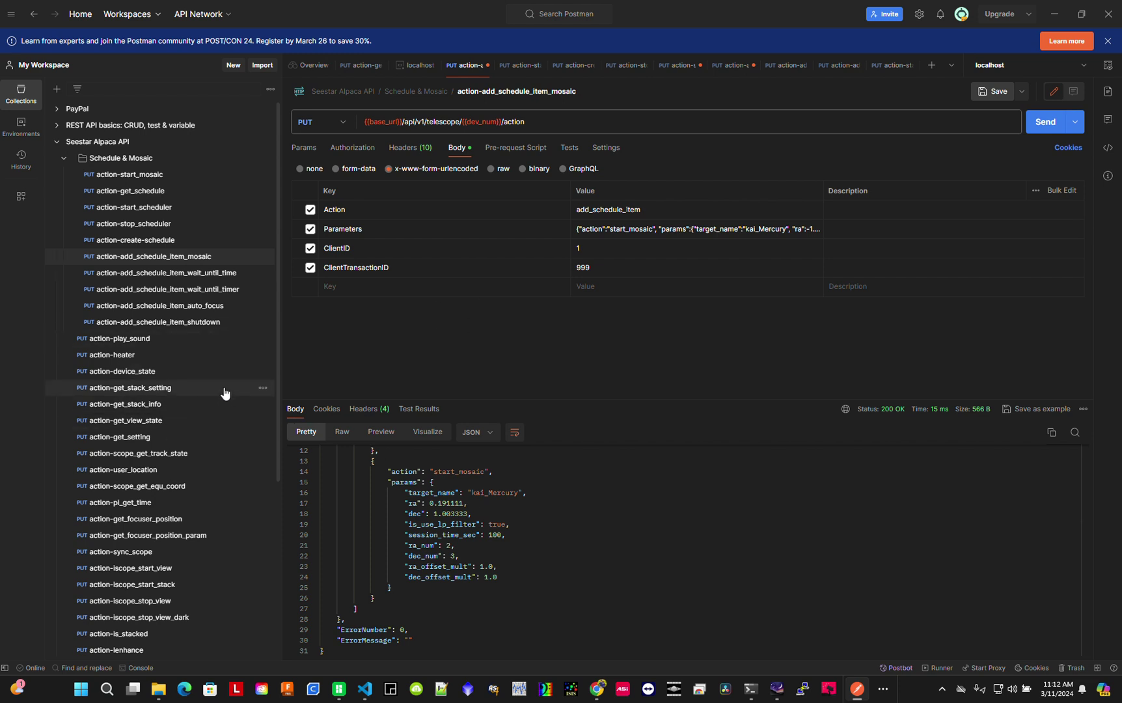
# Append an auto_focus item with ry_count 2, confirming the schedule now holds three items
pyautogui.click(208, 312)
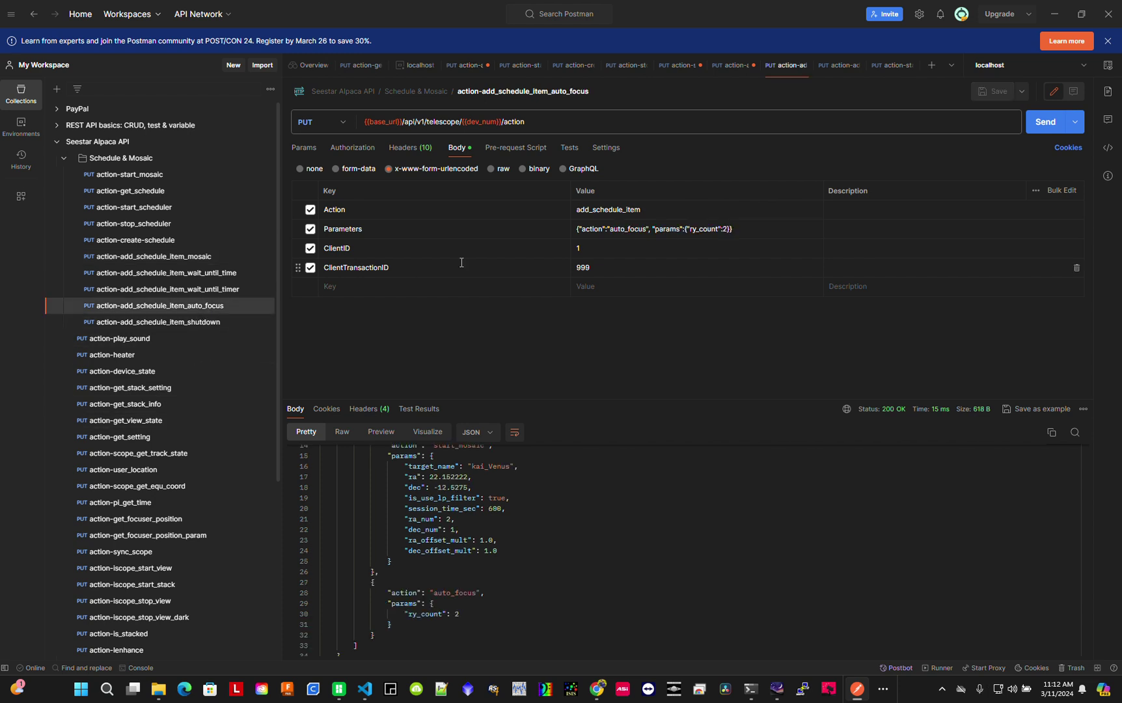
pyautogui.click(1045, 123)
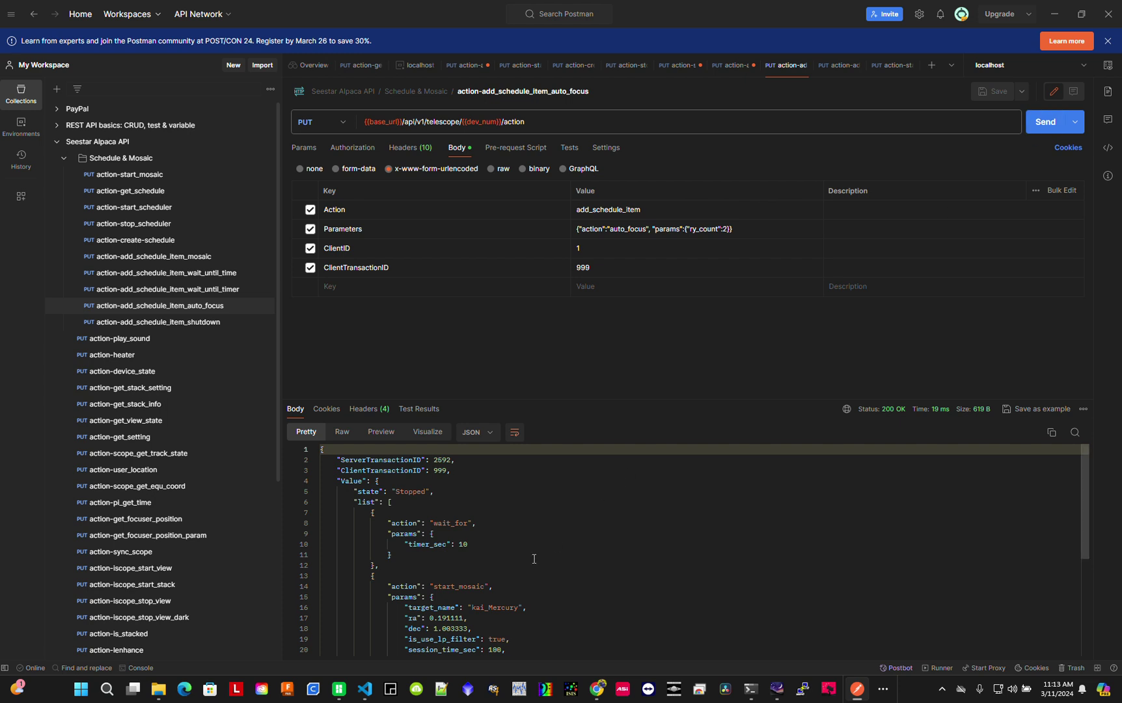
pyautogui.scroll(-2, 533, 558)
pyautogui.scroll(-1, 533, 558)
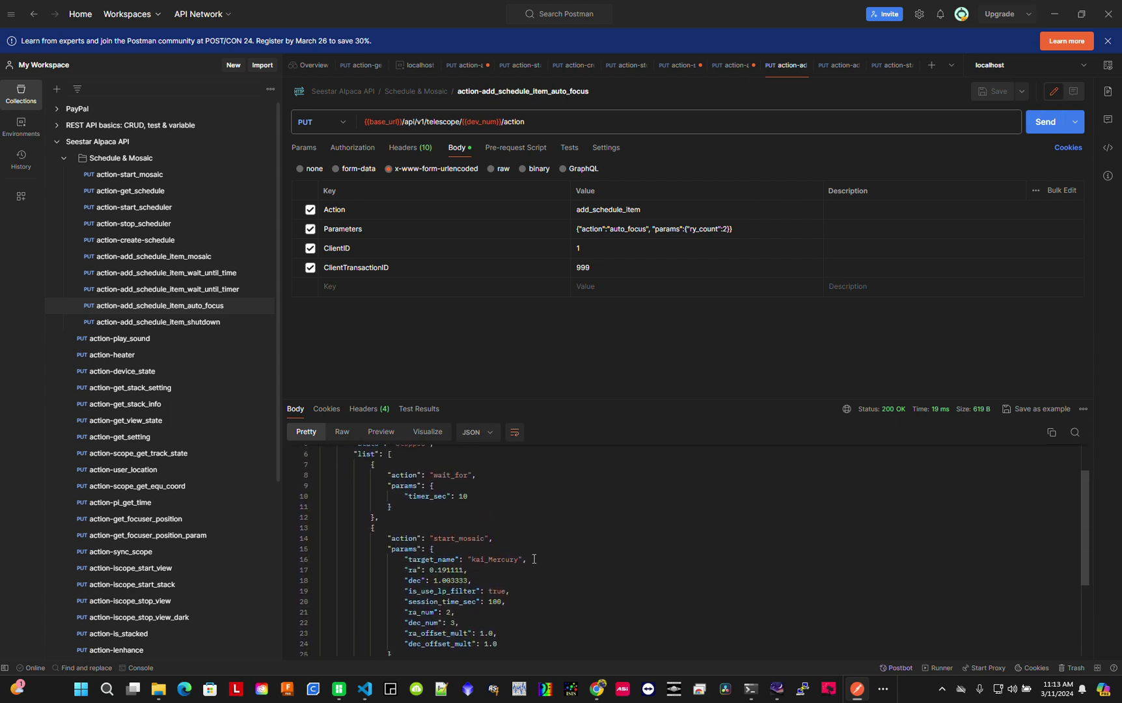
pyautogui.scroll(-3, 533, 558)
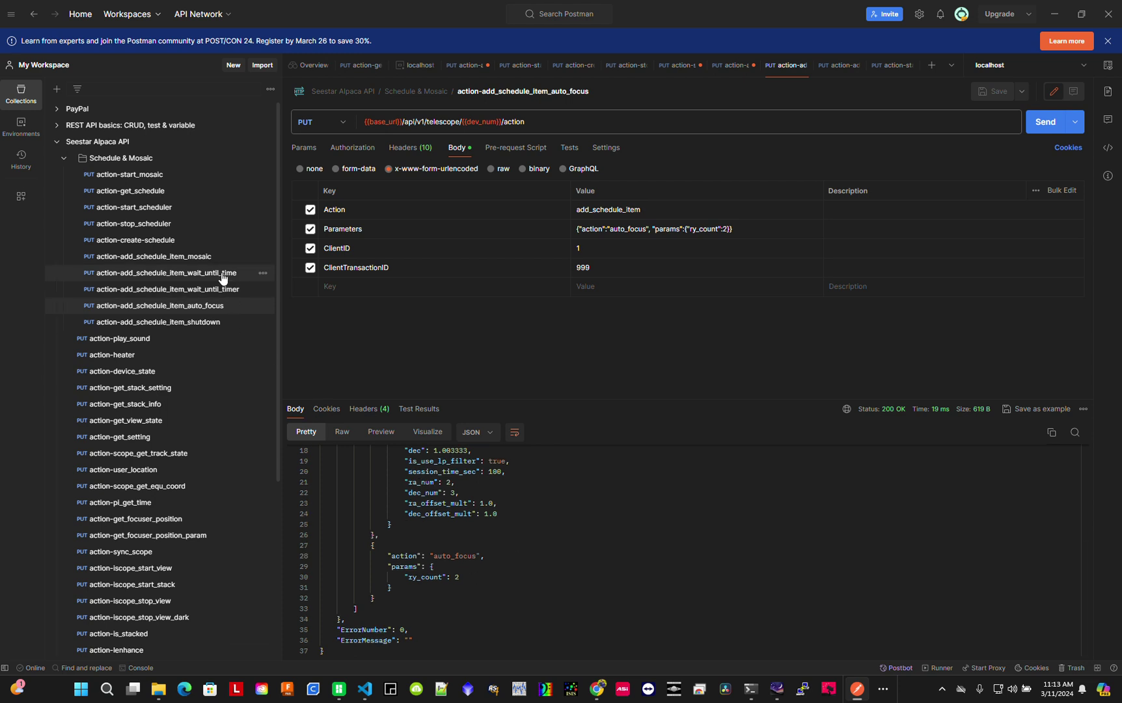
# Sync the Seestar telescope to Altair's coordinates in Stellarium, then return to Postman
pyautogui.hotkey('alt', 'Tab')
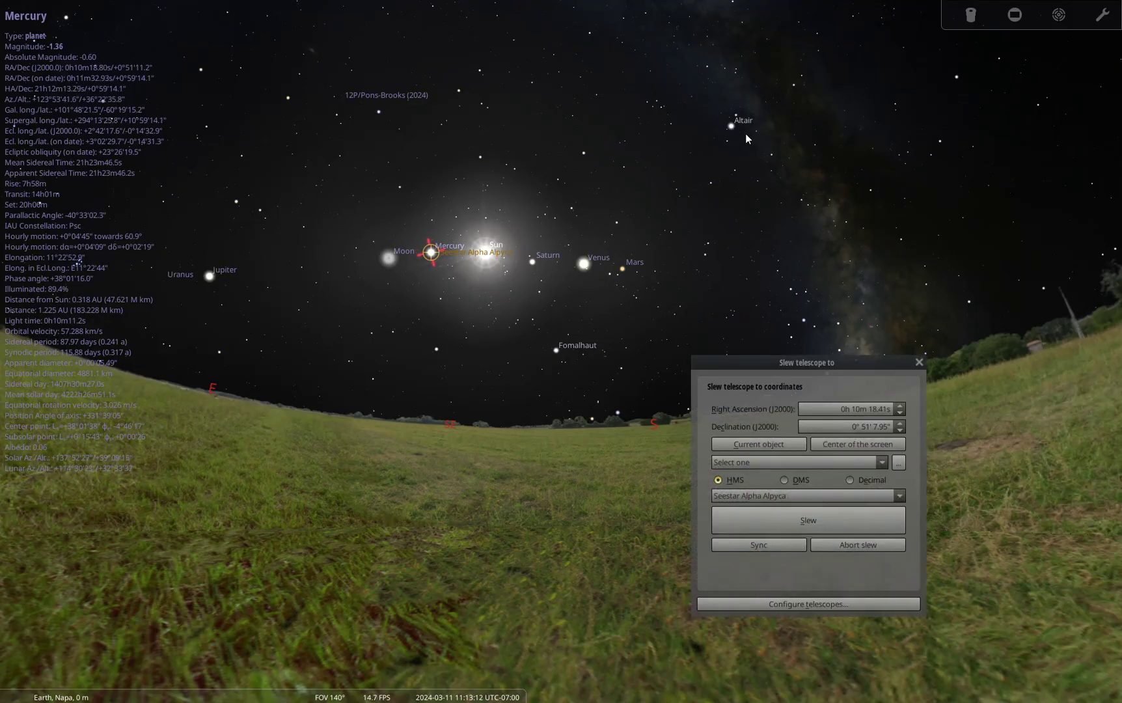
pyautogui.click(731, 128)
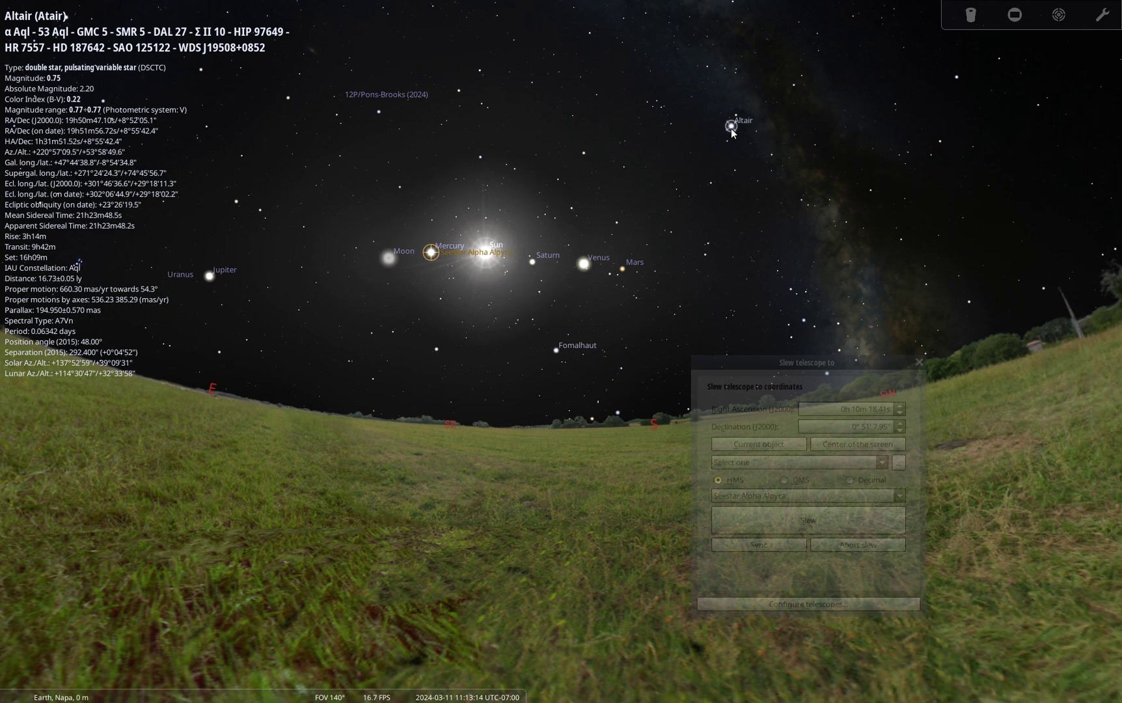
pyautogui.click(807, 368)
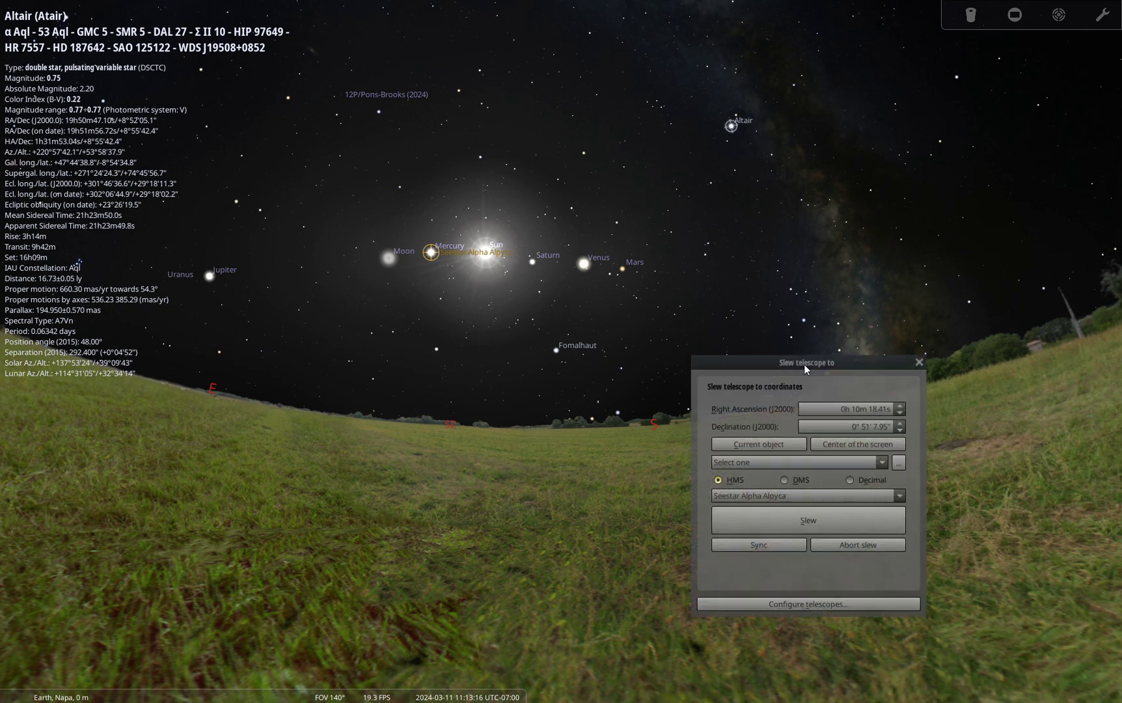
pyautogui.click(749, 443)
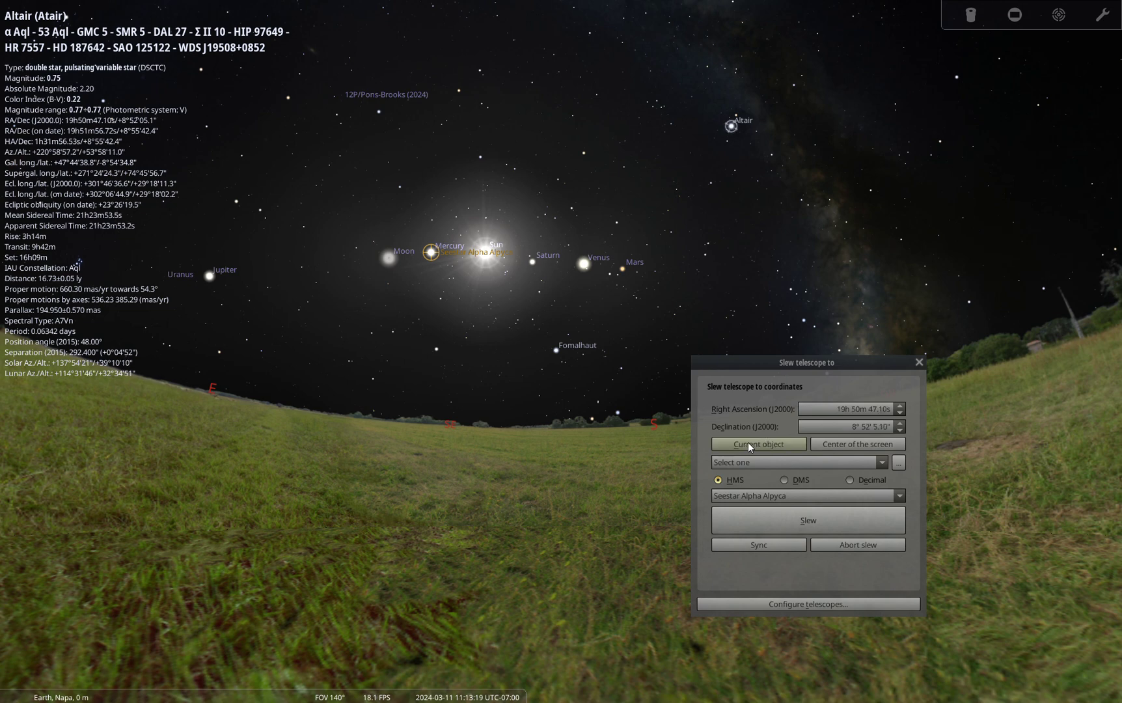
pyautogui.click(773, 546)
pyautogui.hotkey('alt', 'Tab')
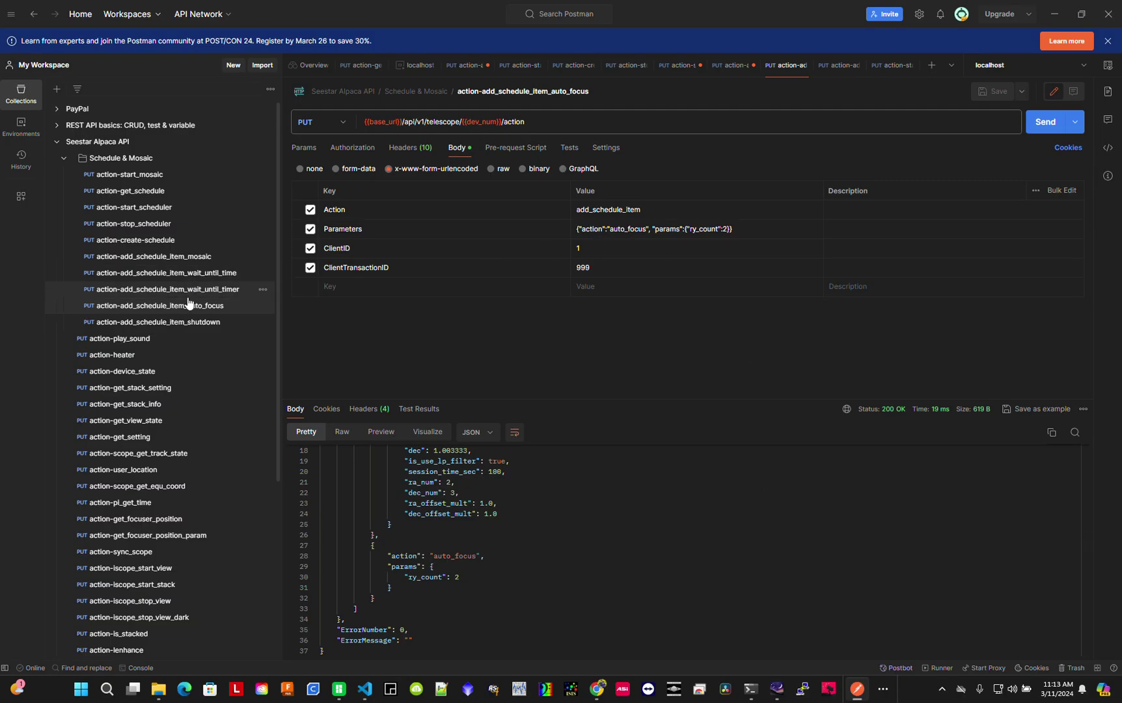
# Retarget the mosaic Parameters to kai_Altair with ra_num 1 and dec_num 1
pyautogui.click(178, 262)
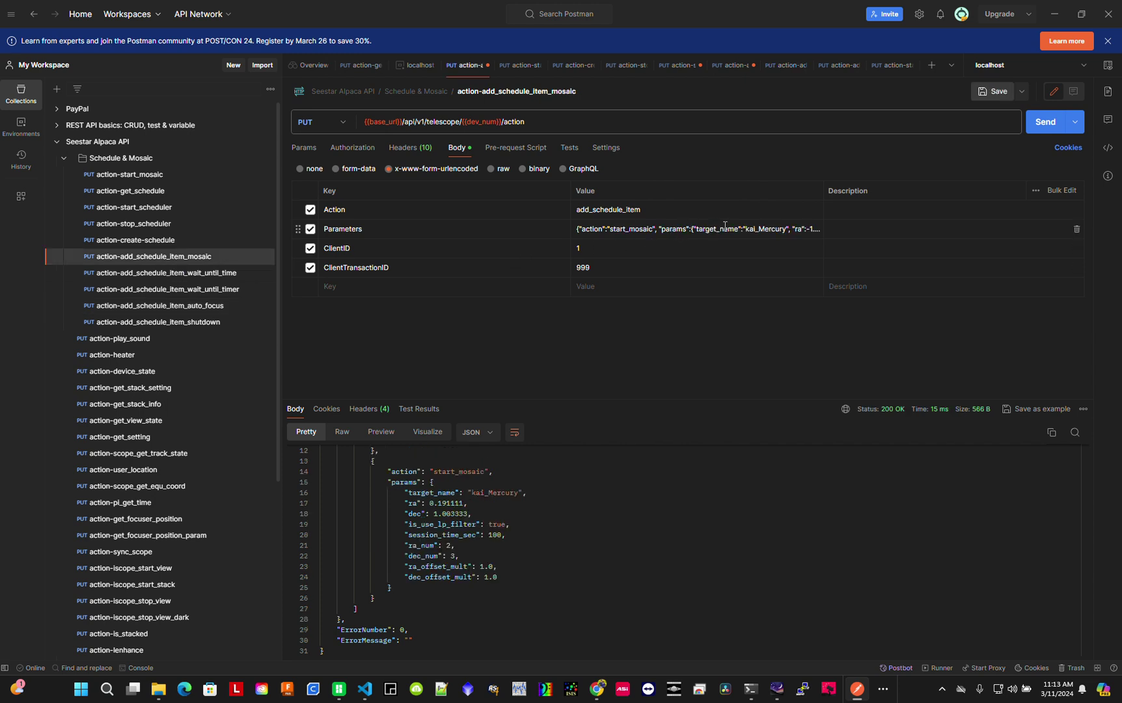
pyautogui.click(756, 231)
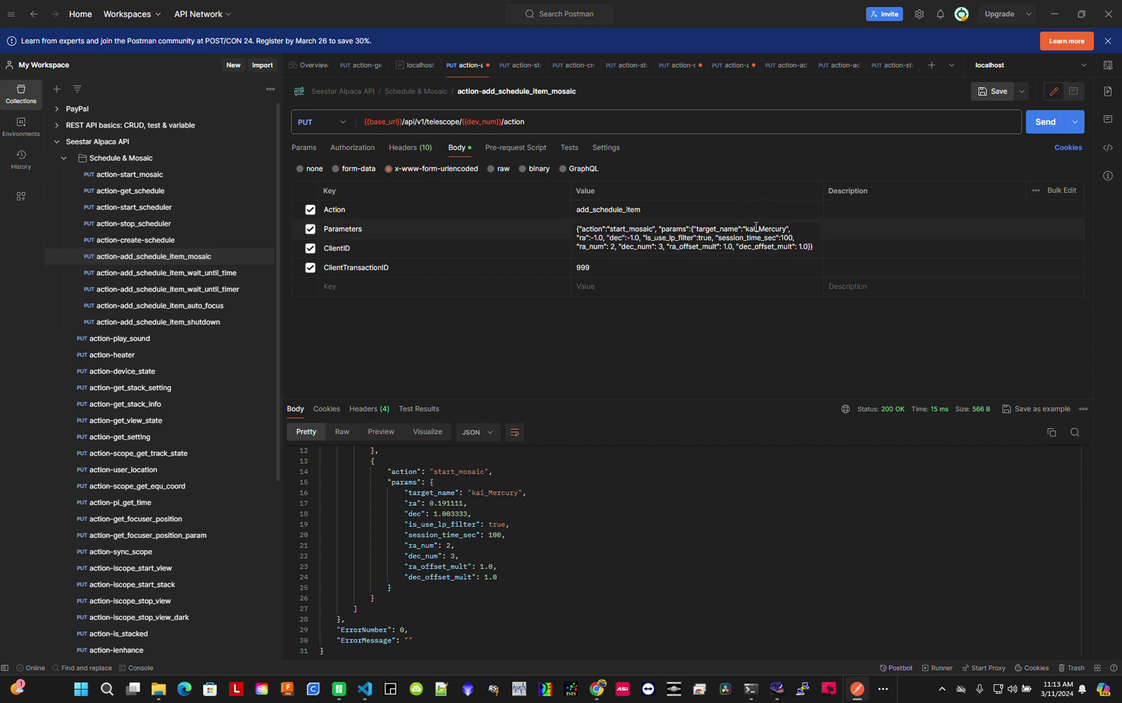
pyautogui.click(787, 229)
pyautogui.press('BackSpace')
pyautogui.press('BackSpace')
pyautogui.press('BackSpace')
pyautogui.press('BackSpace')
pyautogui.press('BackSpace')
pyautogui.press('BackSpace')
pyautogui.press('BackSpace')
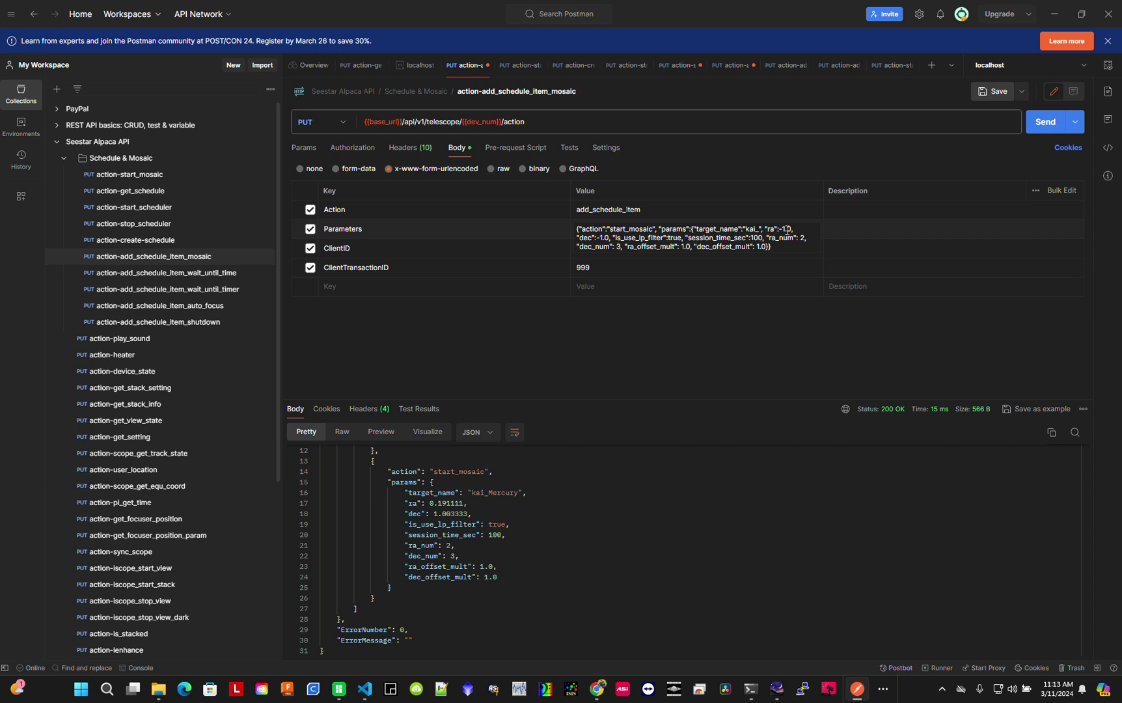
pyautogui.write('Altair')
pyautogui.click(804, 239)
pyautogui.press('BackSpace')
pyautogui.write('1')
pyautogui.click(620, 247)
pyautogui.press('BackSpace')
pyautogui.write('1')
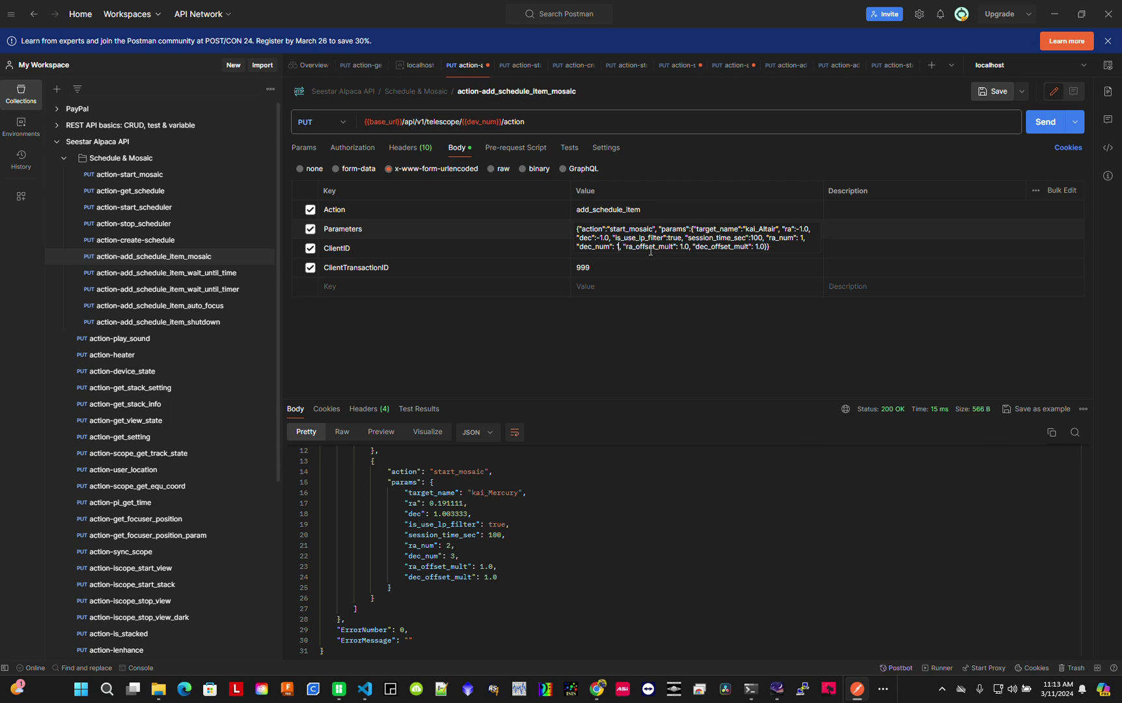
# Set session_time_sec to 500 and is_use_lp_filter to false
pyautogui.click(754, 238)
pyautogui.press('BackSpace')
pyautogui.write('5')
pyautogui.doubleClick(674, 237)
pyautogui.write('false')
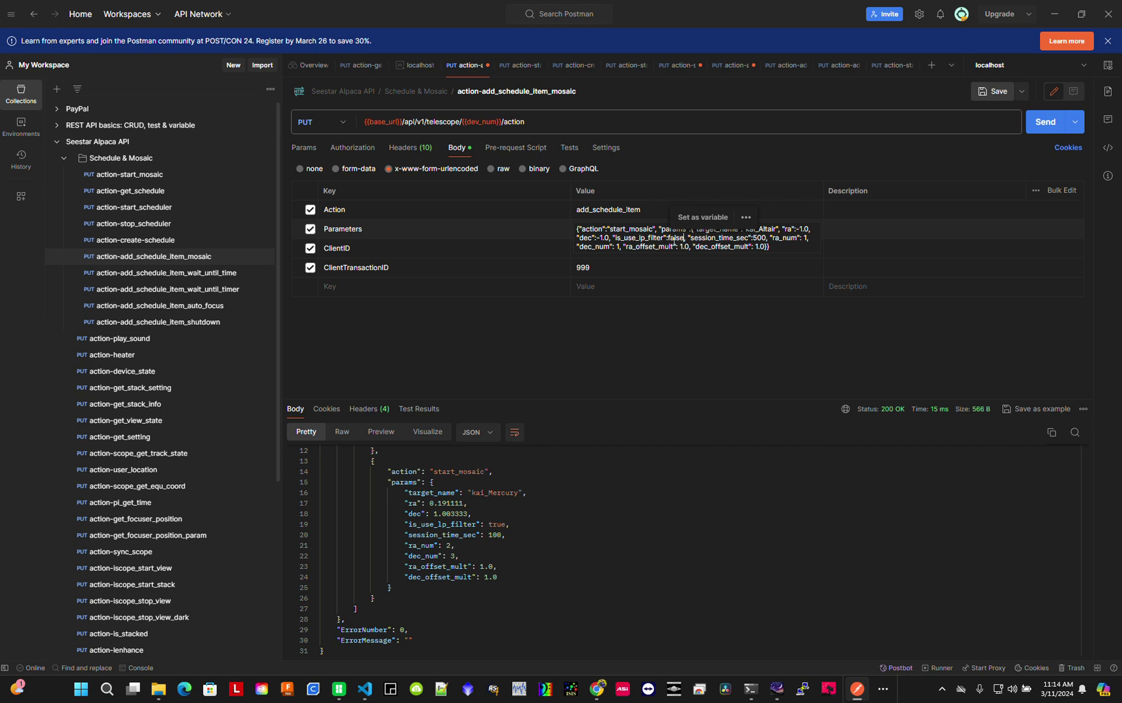
pyautogui.click(1040, 131)
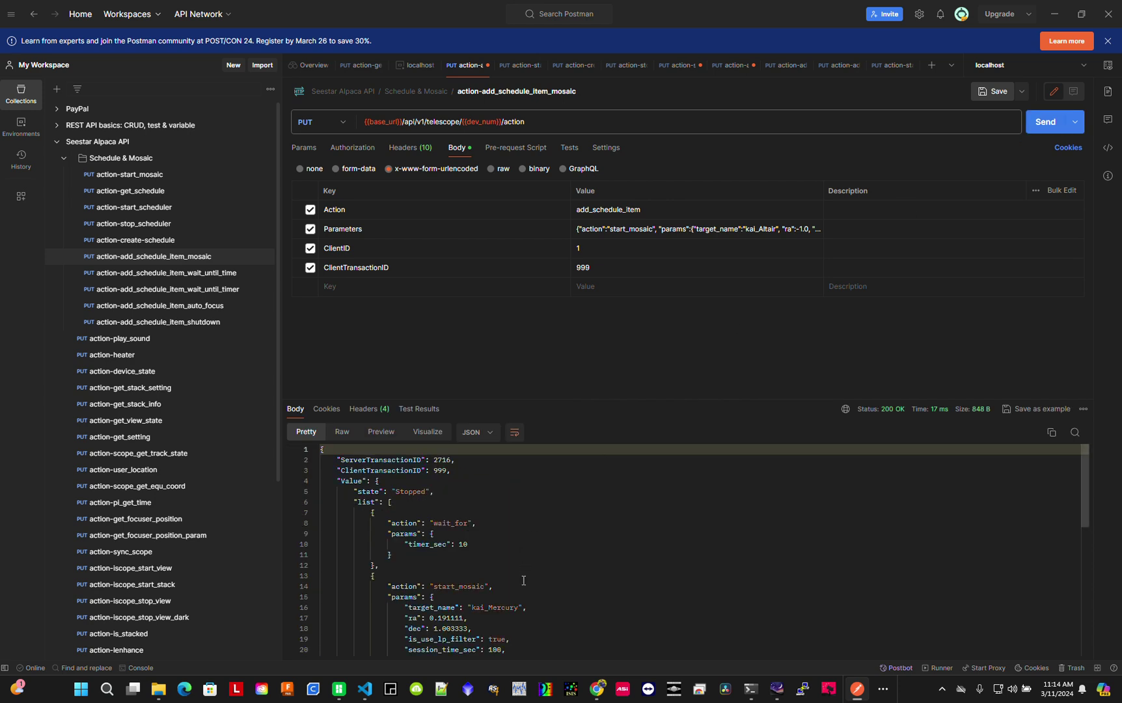
pyautogui.scroll(-1, 528, 510)
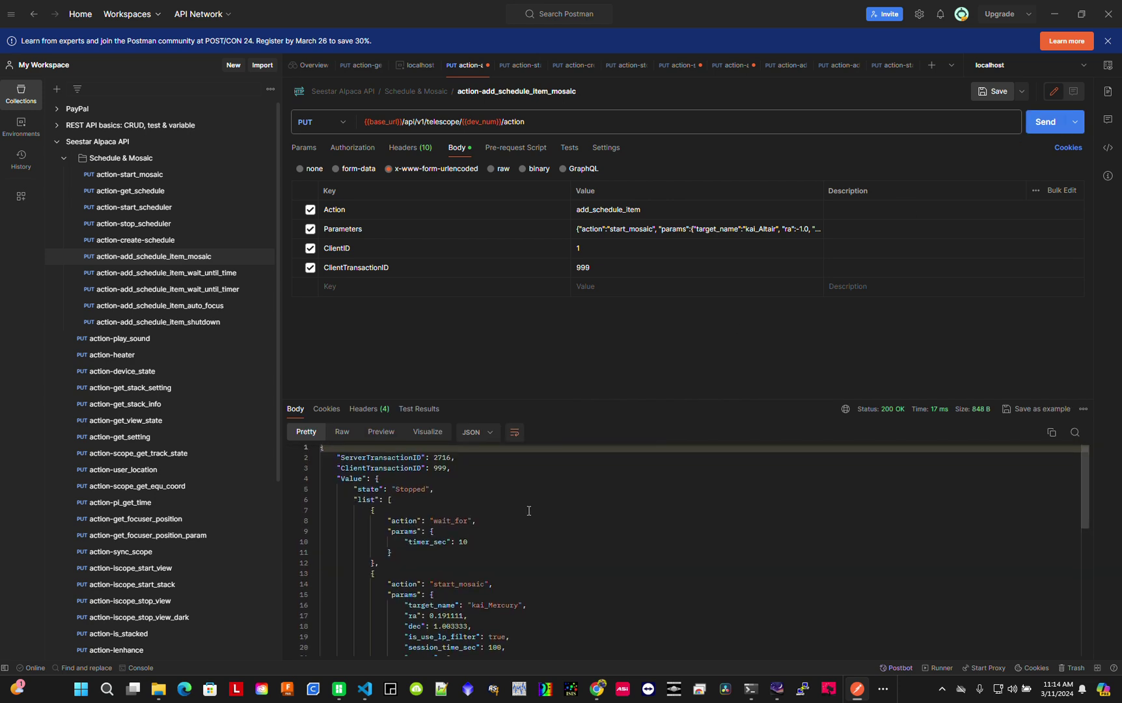
pyautogui.scroll(-5, 528, 510)
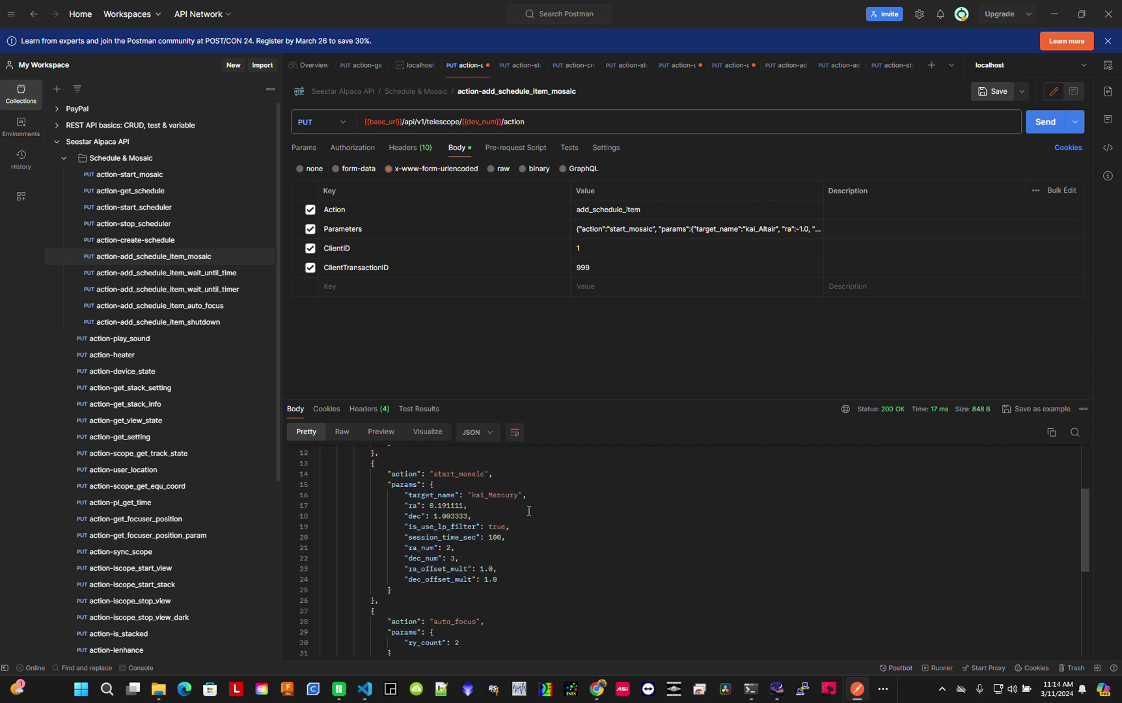
pyautogui.scroll(-3, 529, 510)
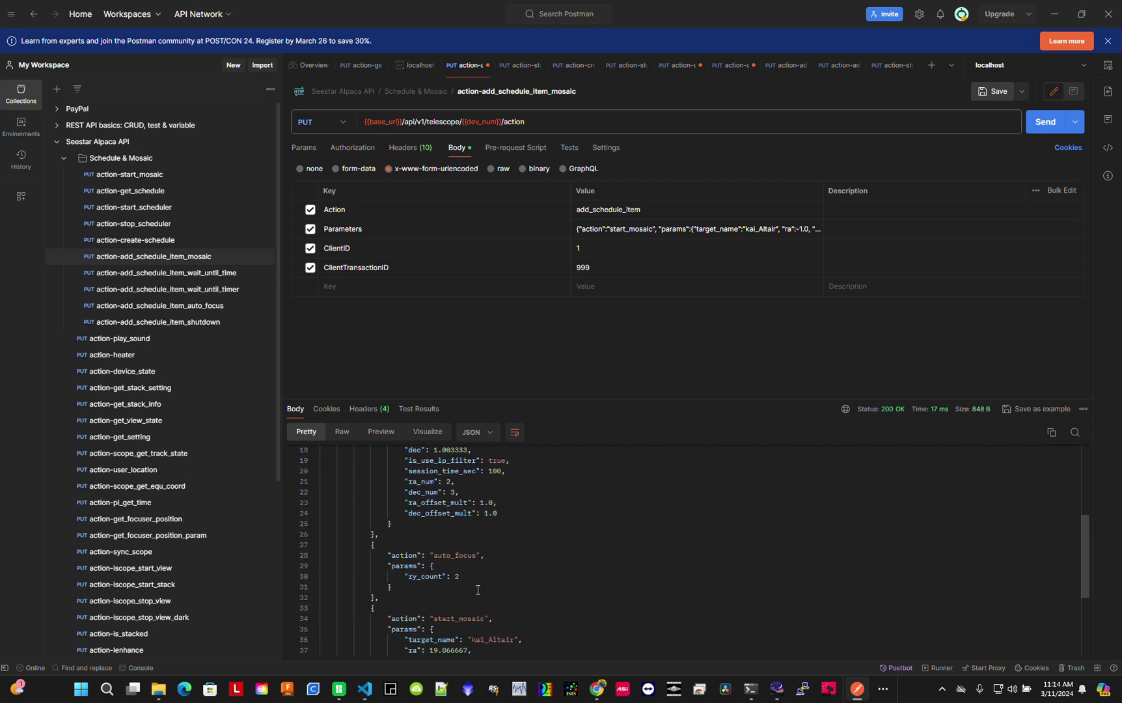
pyautogui.scroll(-4, 478, 590)
pyautogui.scroll(-3, 519, 572)
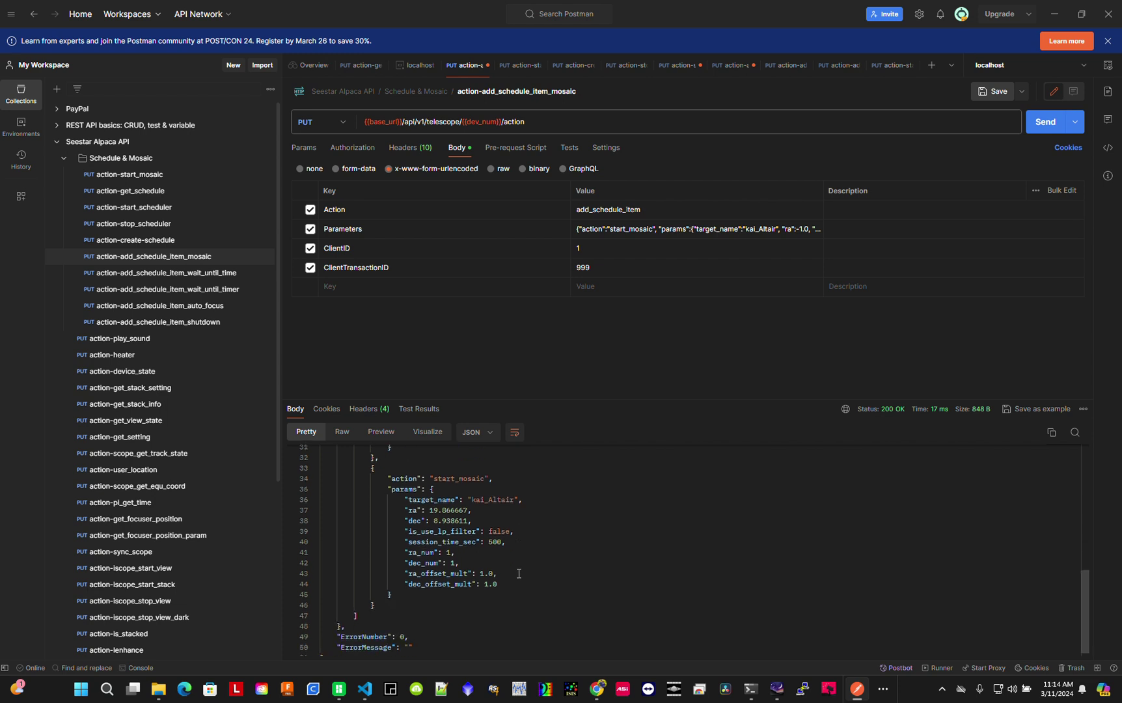
pyautogui.scroll(-1, 519, 572)
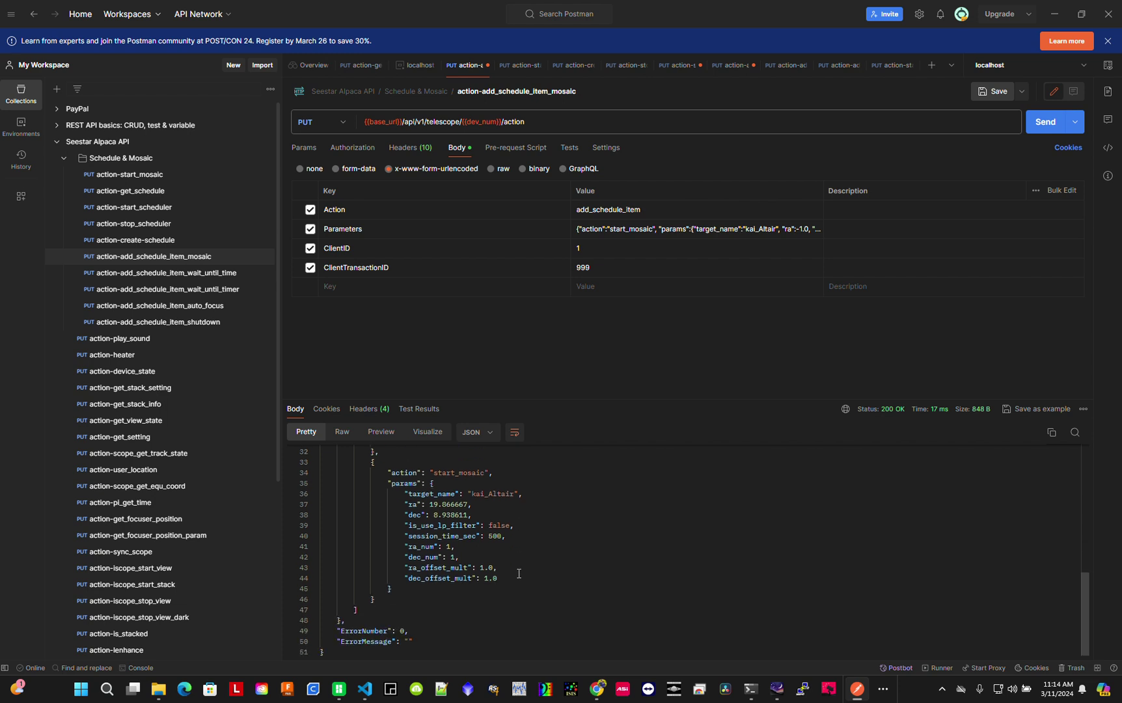
# Send action-add_schedule_item_shutdown and confirm the shutdown entry follows the kai_Altair mosaic as the fifth item
pyautogui.click(206, 324)
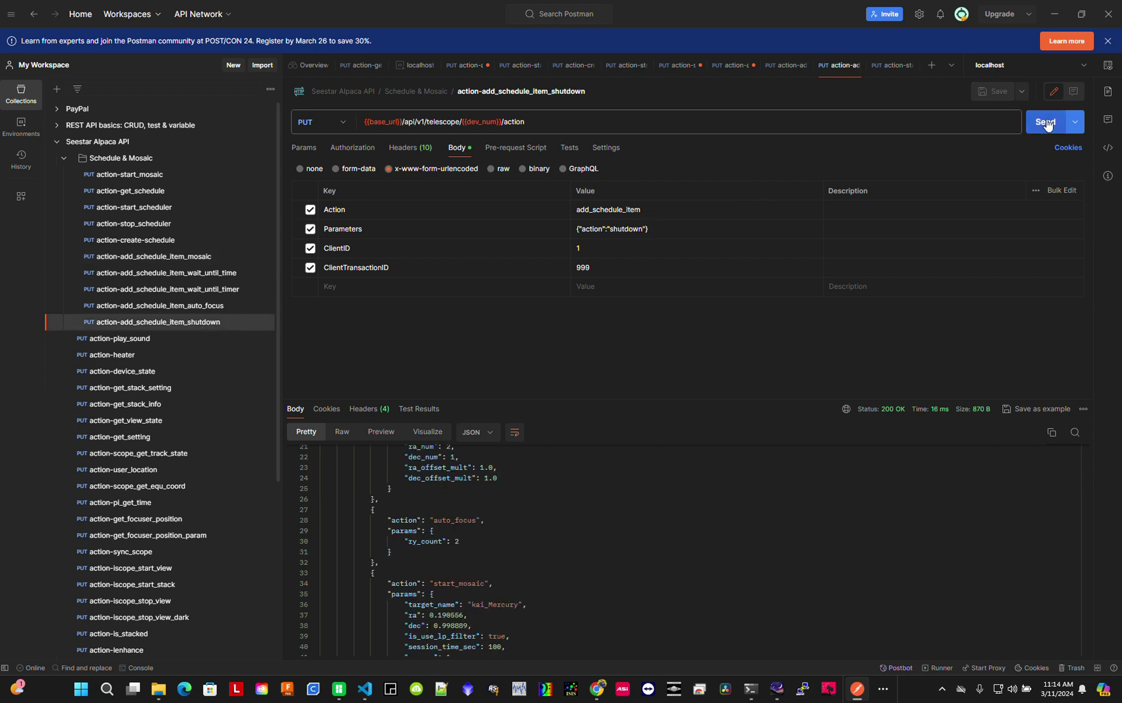
pyautogui.click(592, 238)
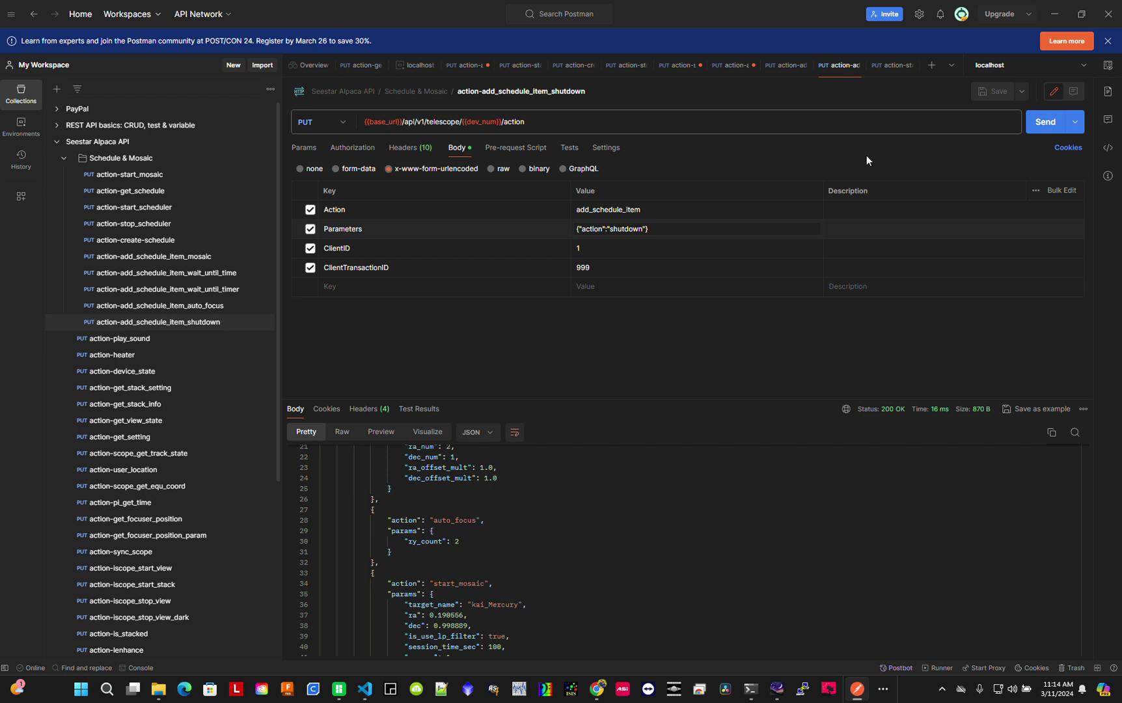
pyautogui.click(1041, 122)
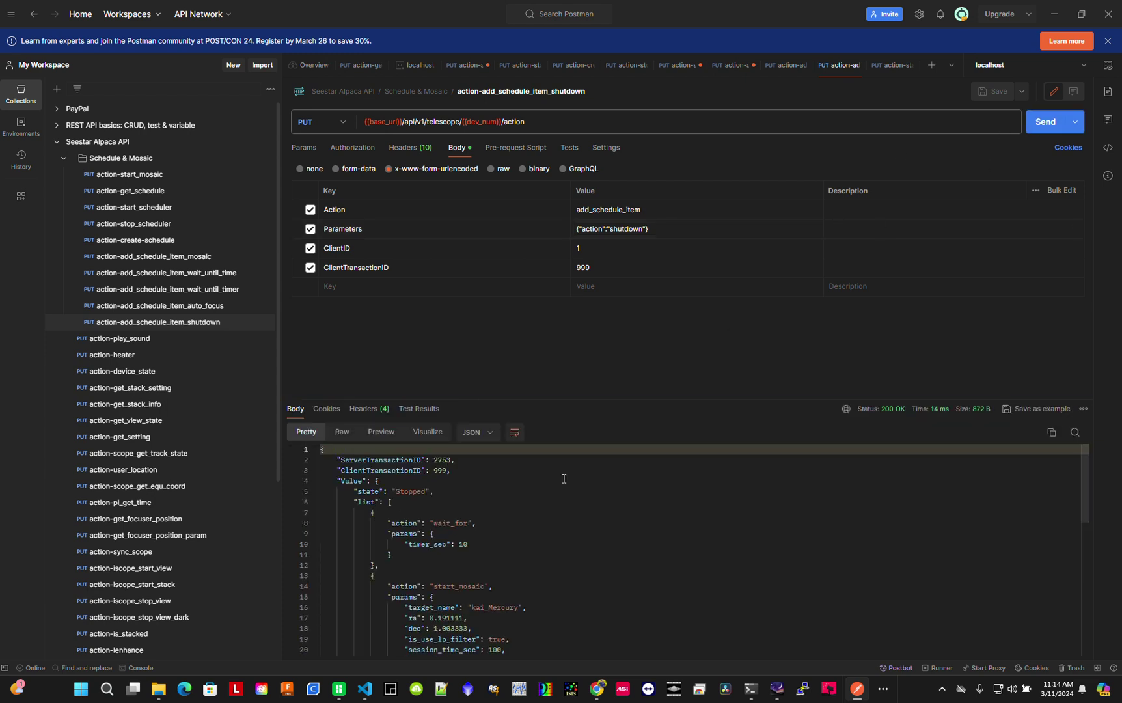
pyautogui.scroll(-1, 585, 521)
pyautogui.scroll(1, 591, 528)
pyautogui.scroll(-3, 466, 543)
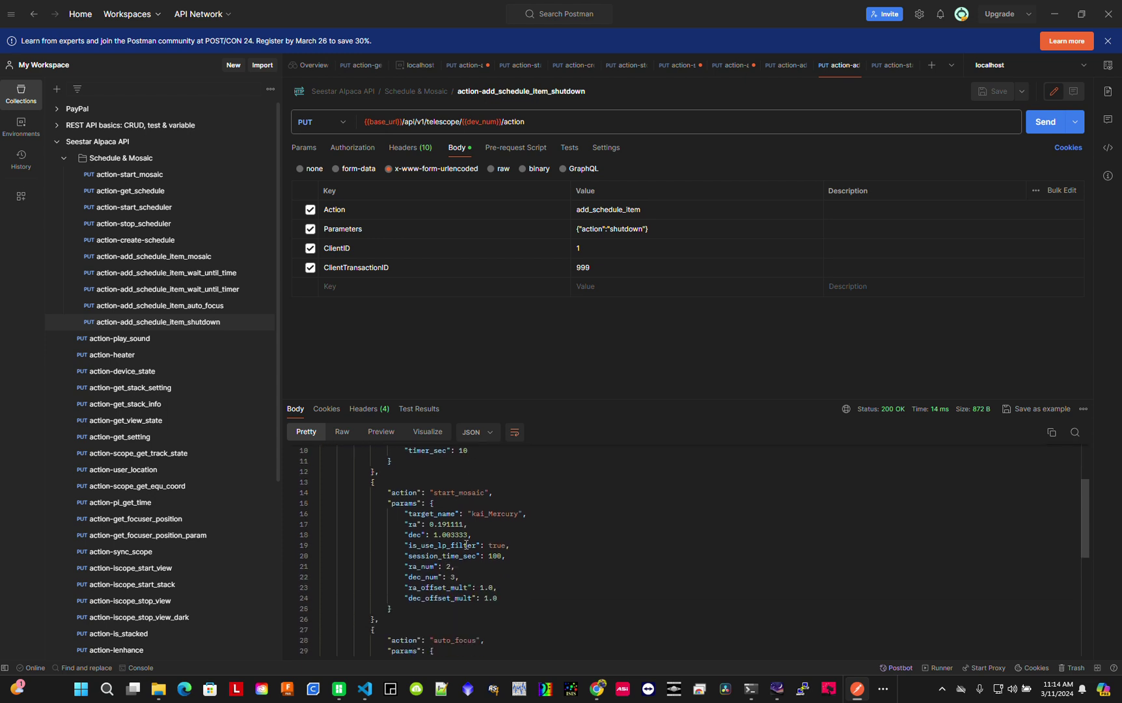
pyautogui.scroll(-3, 466, 545)
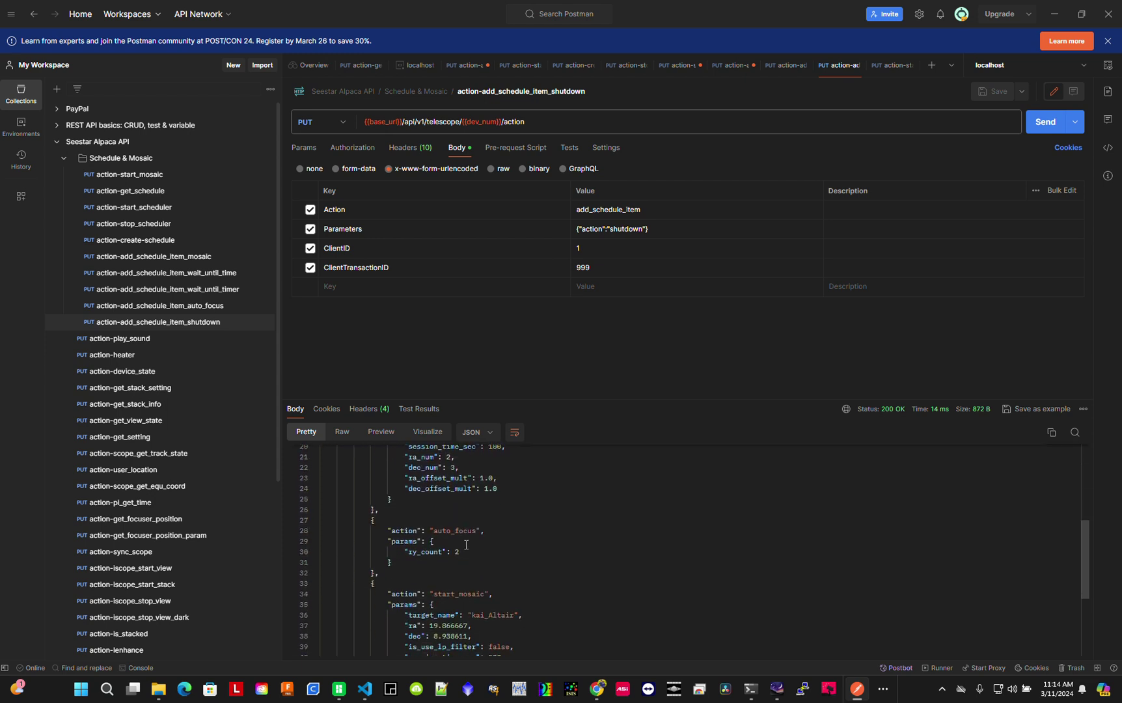
pyautogui.scroll(-2, 466, 544)
pyautogui.scroll(-1, 494, 577)
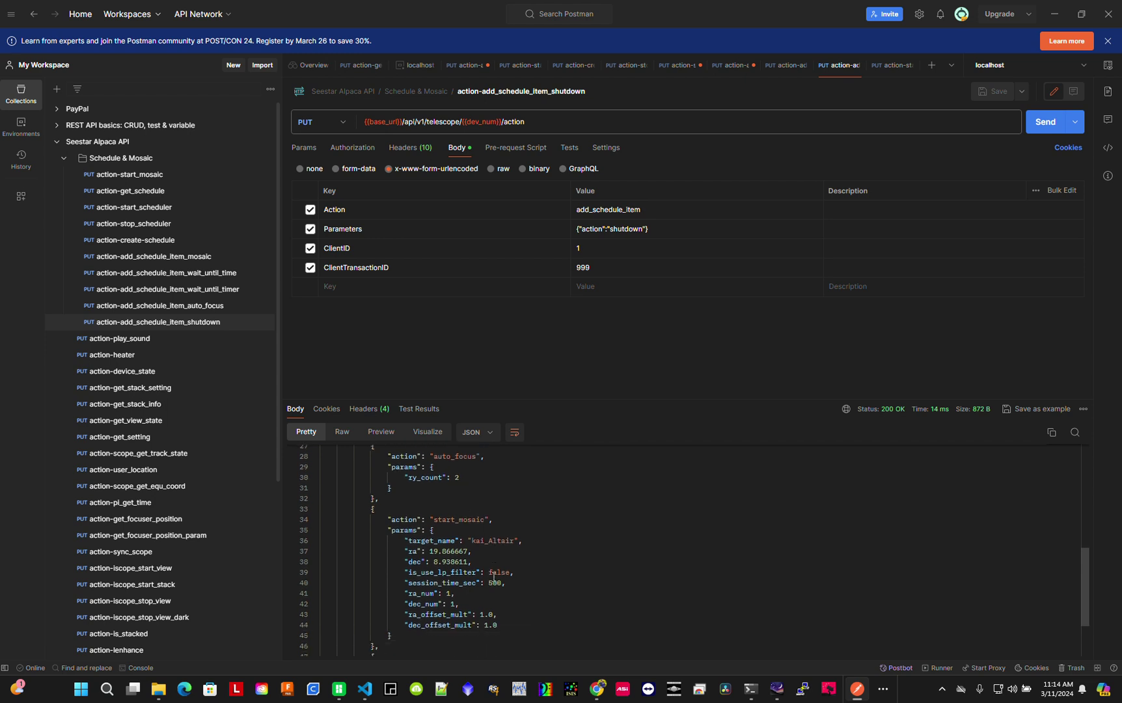
pyautogui.scroll(-3, 494, 577)
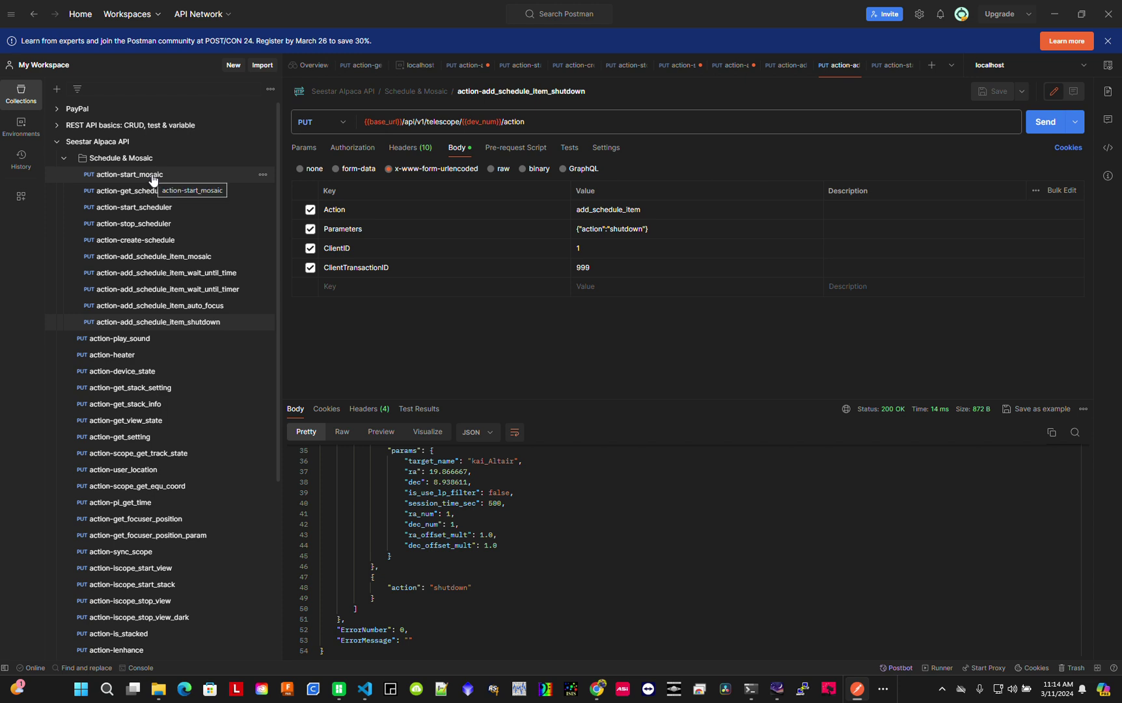
# Send the action-start_scheduler request to get the 'Scheduler started' response
pyautogui.click(150, 214)
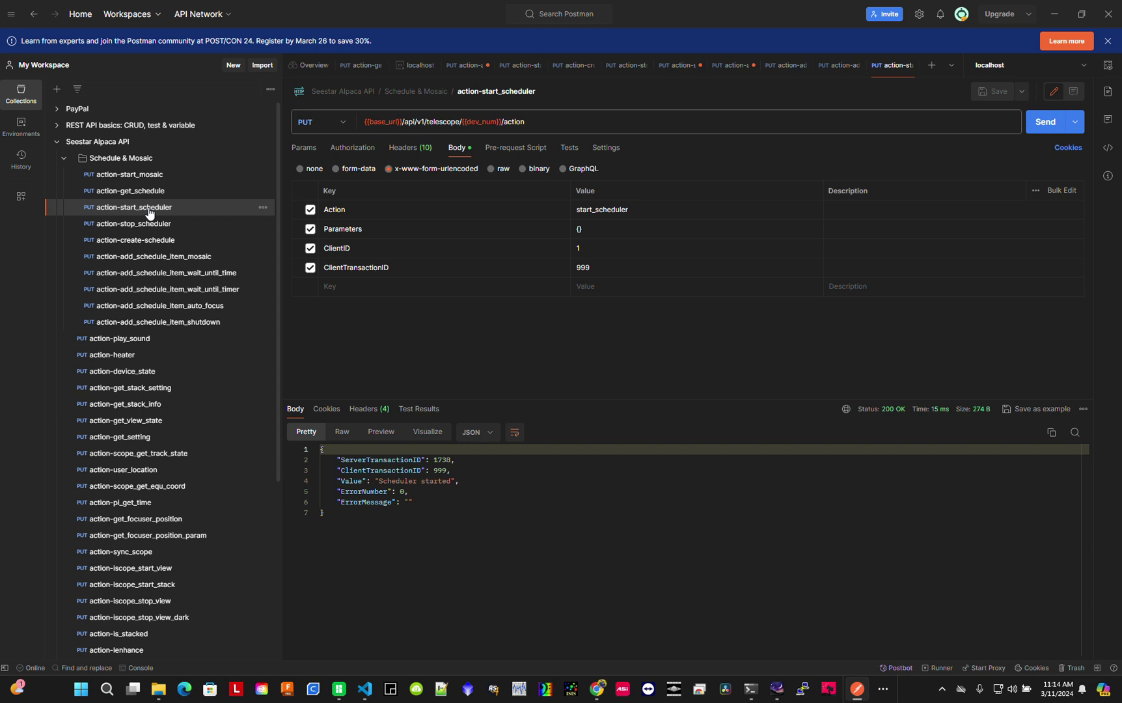
pyautogui.click(1049, 124)
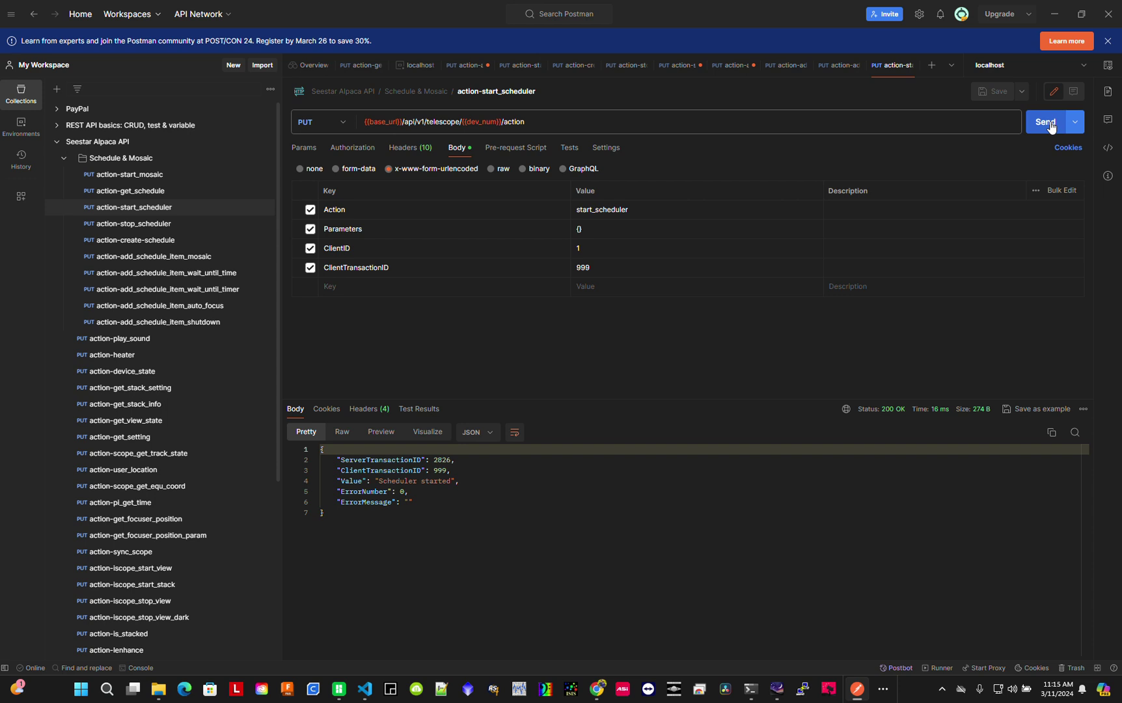
pyautogui.hotkey('alt', 'Tab')
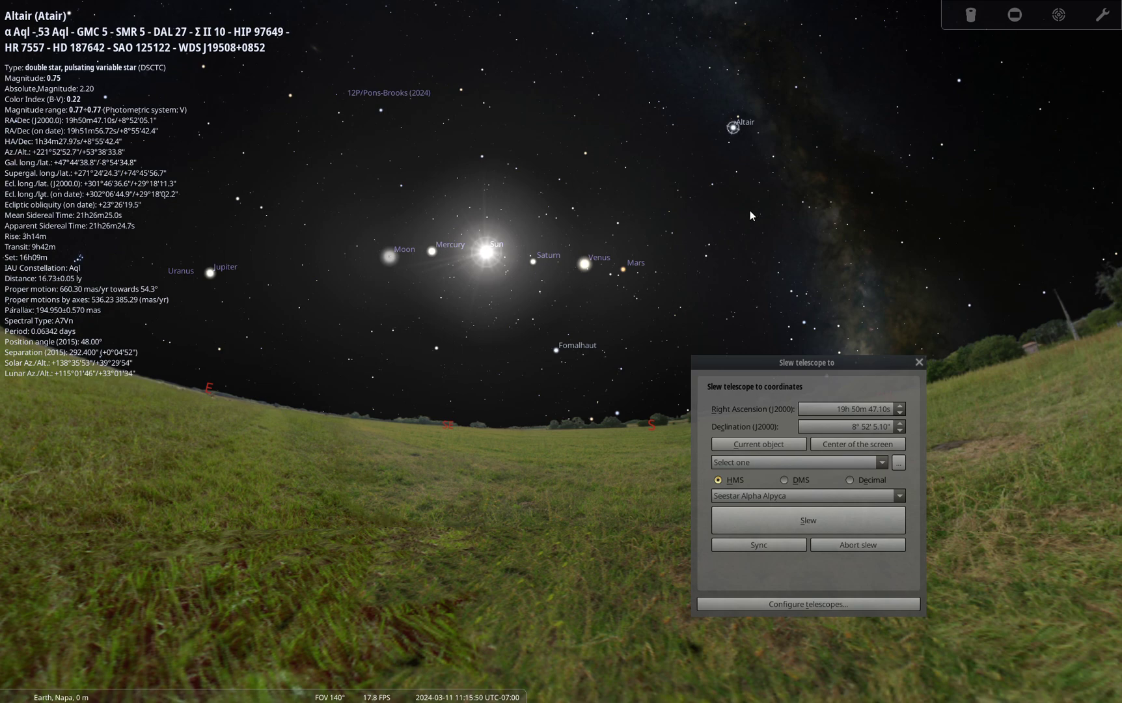
pyautogui.scroll(-5, 750, 215)
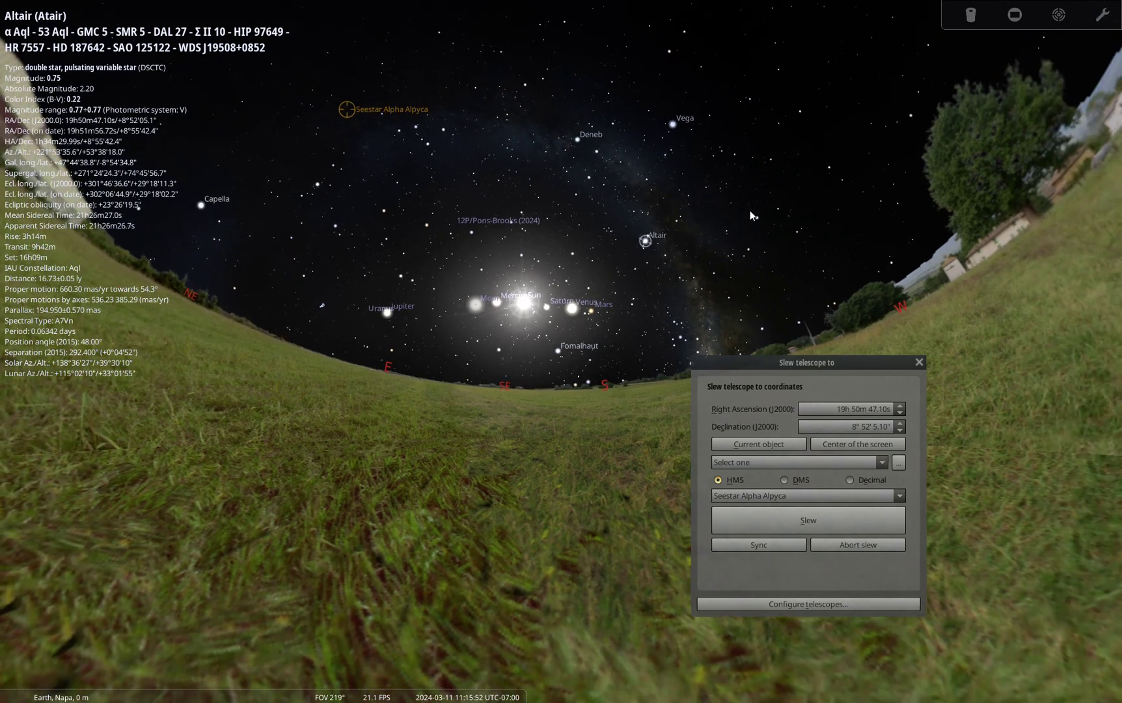
pyautogui.scroll(2, 749, 215)
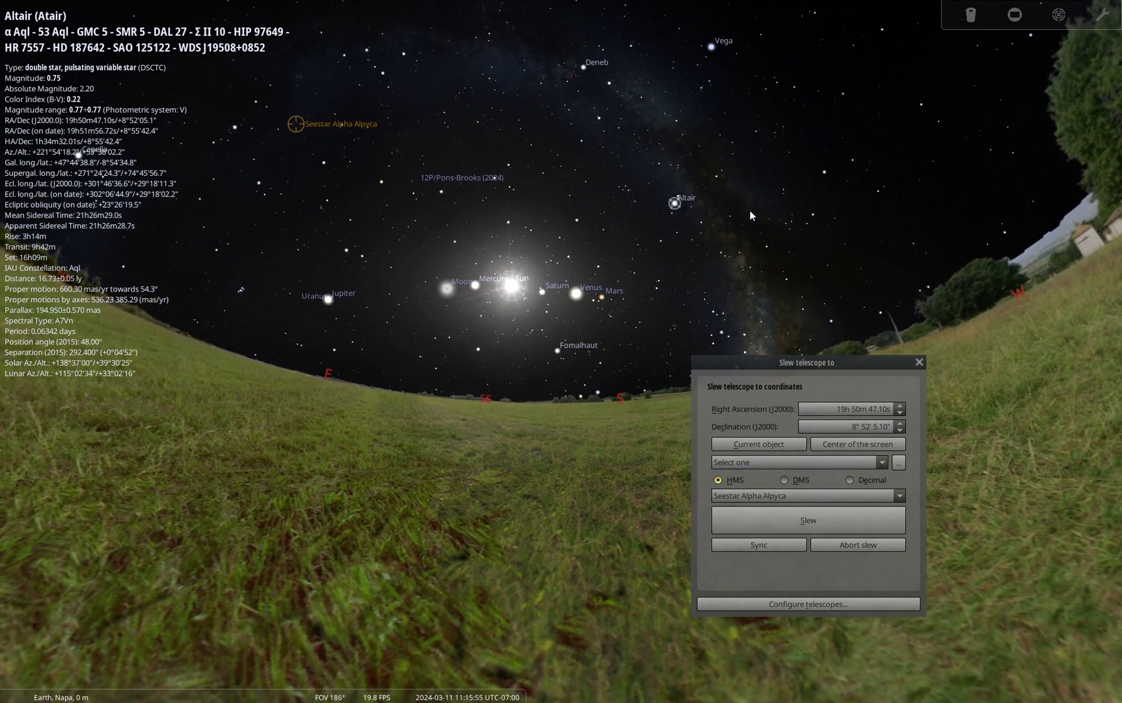
pyautogui.scroll(2, 750, 211)
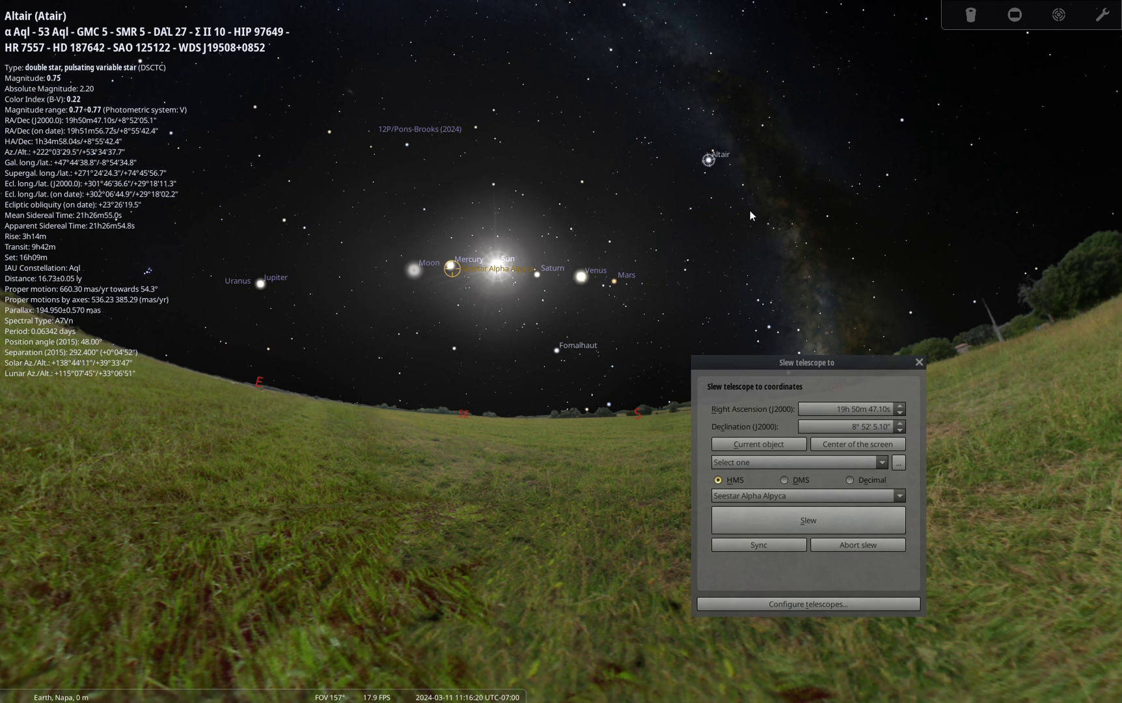
pyautogui.hotkey('alt', 'Tab')
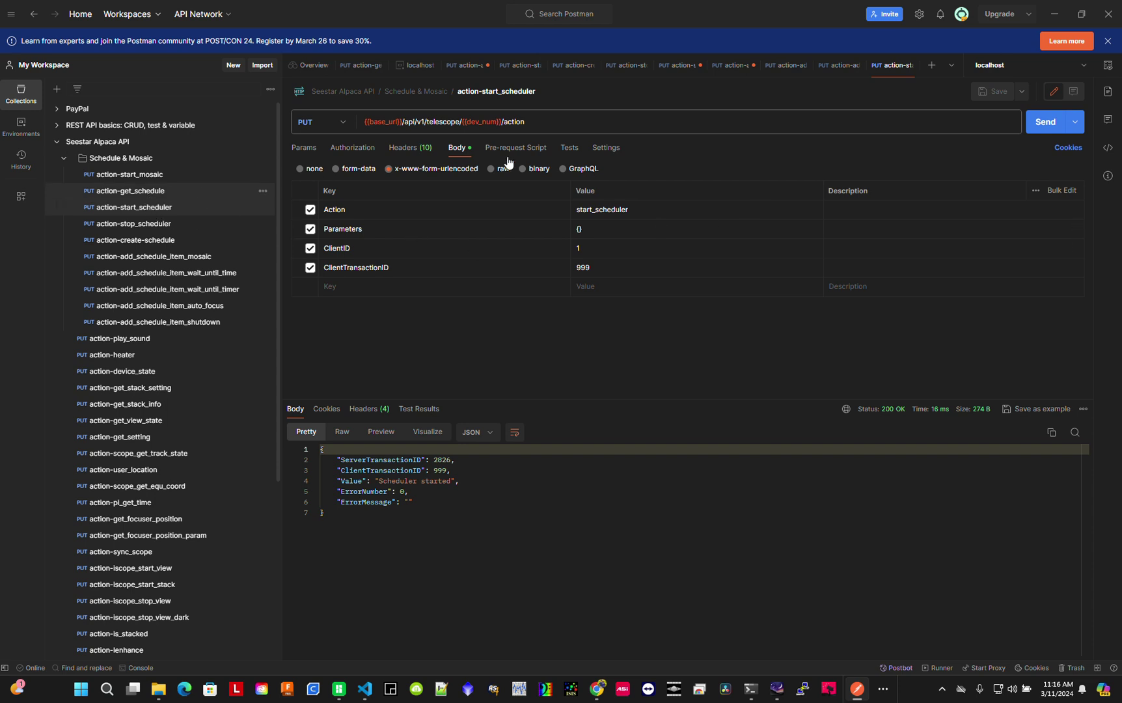
# Send action-get_schedule and review the Running state with the wait, kai_Mercury mosaic and auto_focus items
pyautogui.click(148, 195)
pyautogui.click(1049, 121)
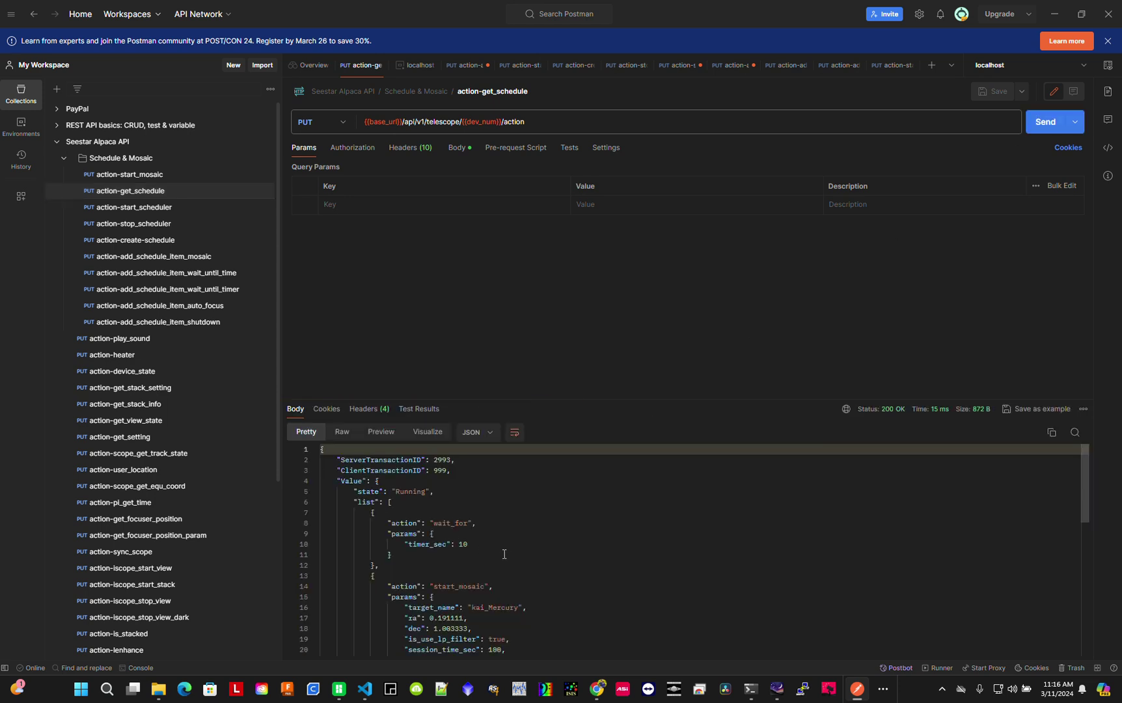
pyautogui.scroll(-4, 504, 554)
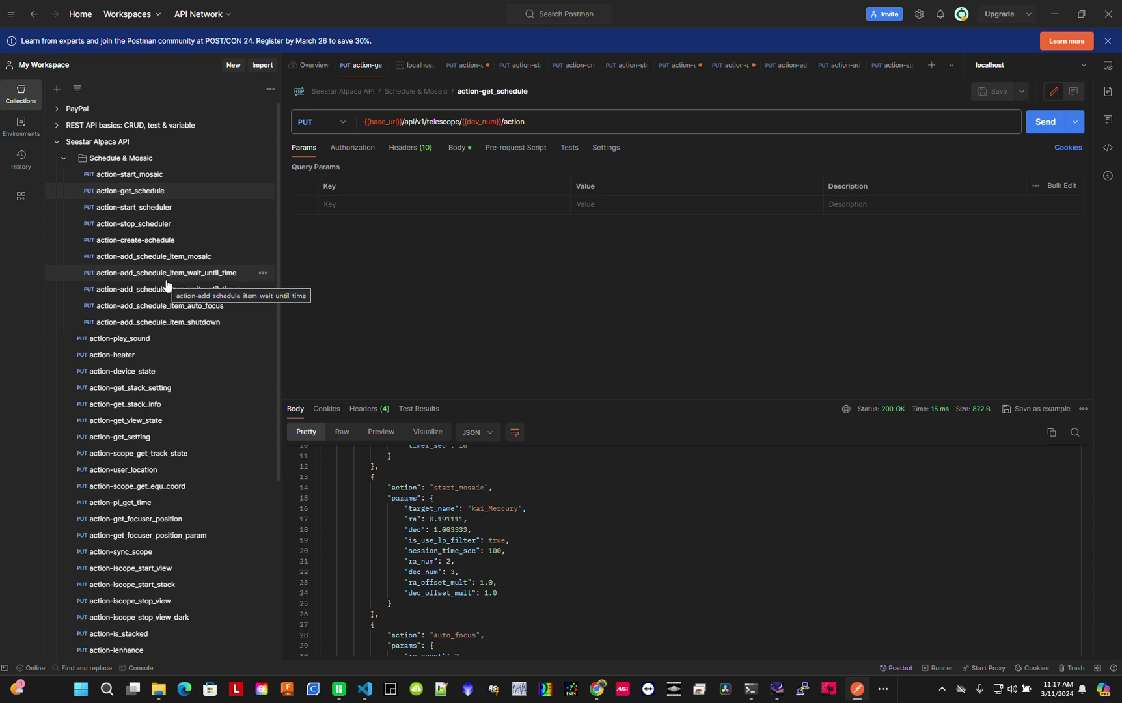
# Send action-stop_scheduler, then re-run action-get_schedule to confirm the state reads 'Stopped'
pyautogui.click(156, 225)
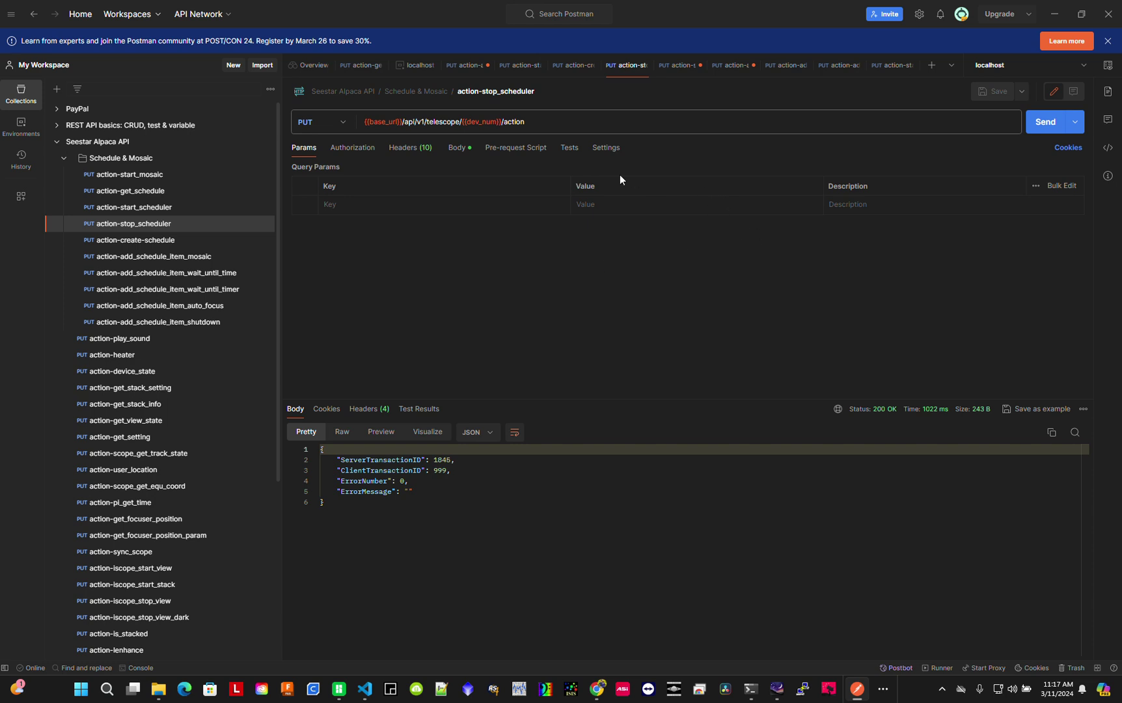
pyautogui.click(460, 149)
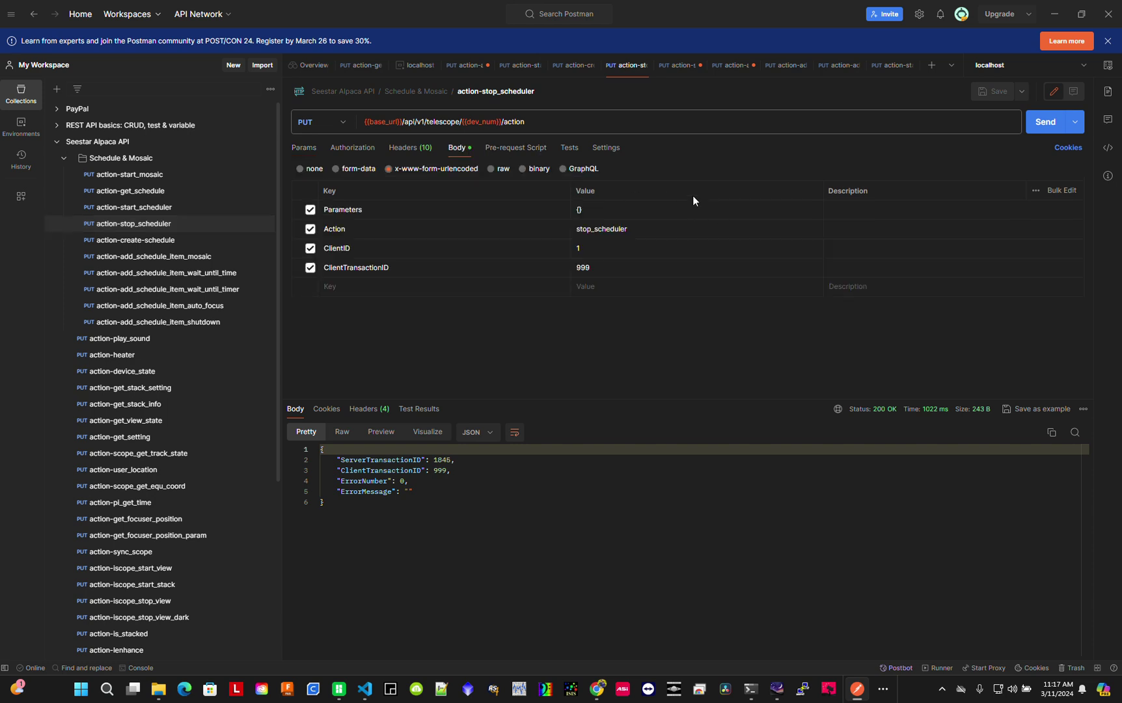
pyautogui.click(1041, 130)
pyautogui.click(130, 190)
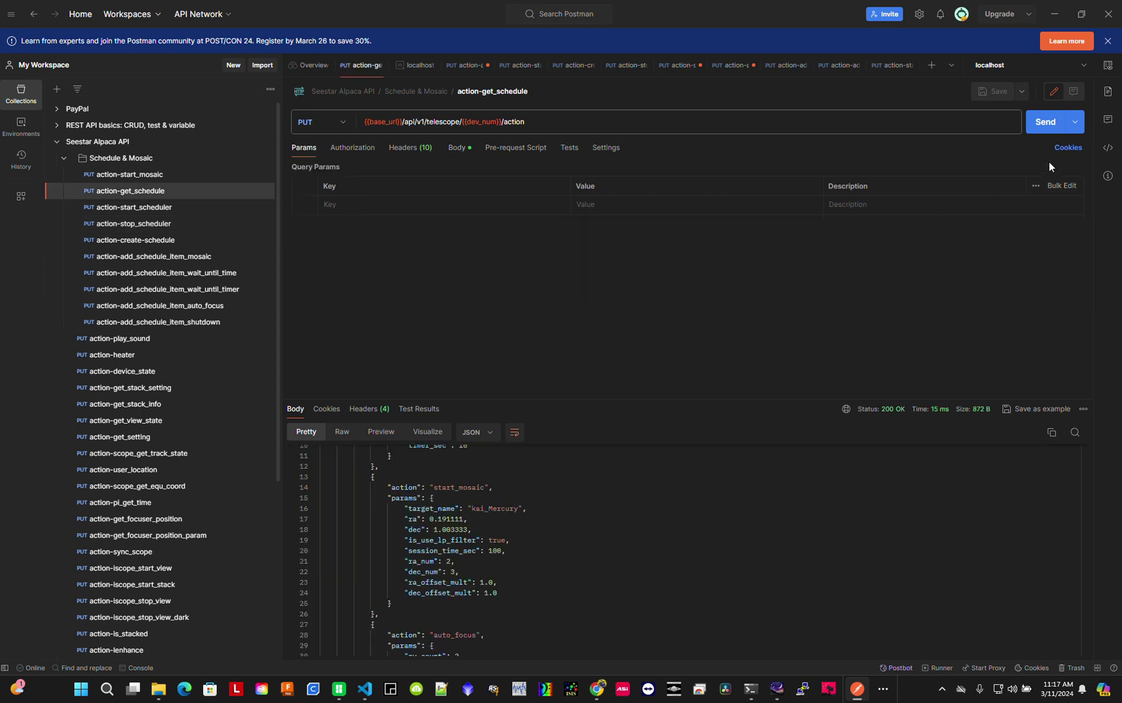
pyautogui.click(1045, 129)
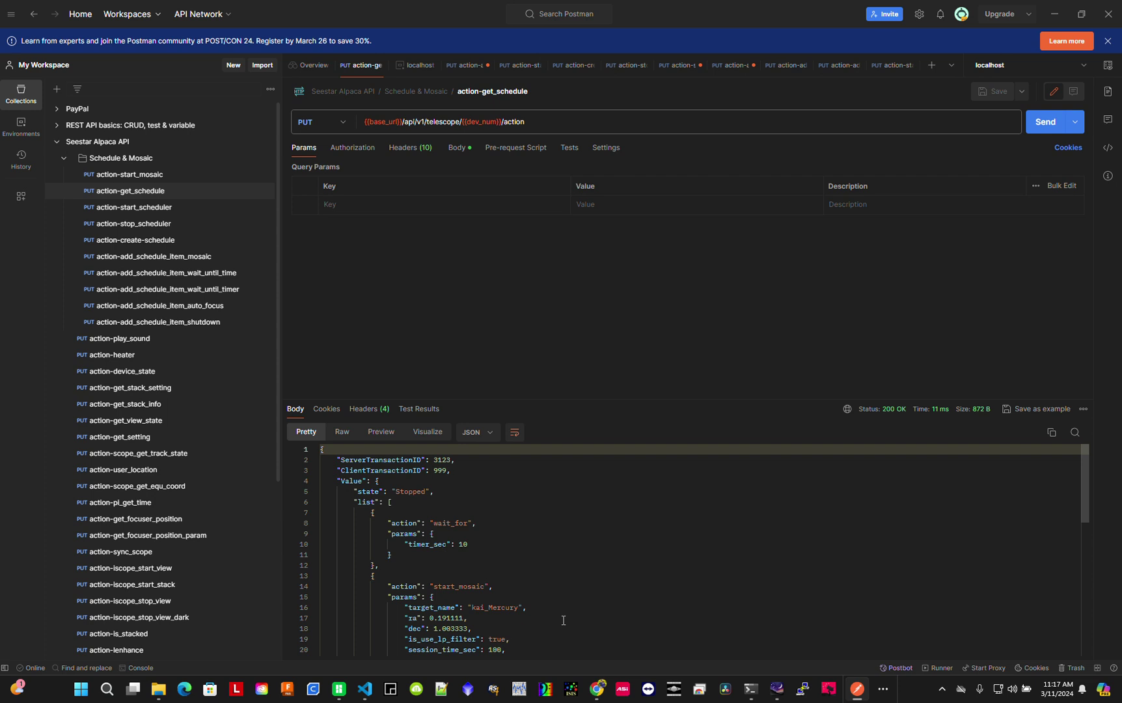